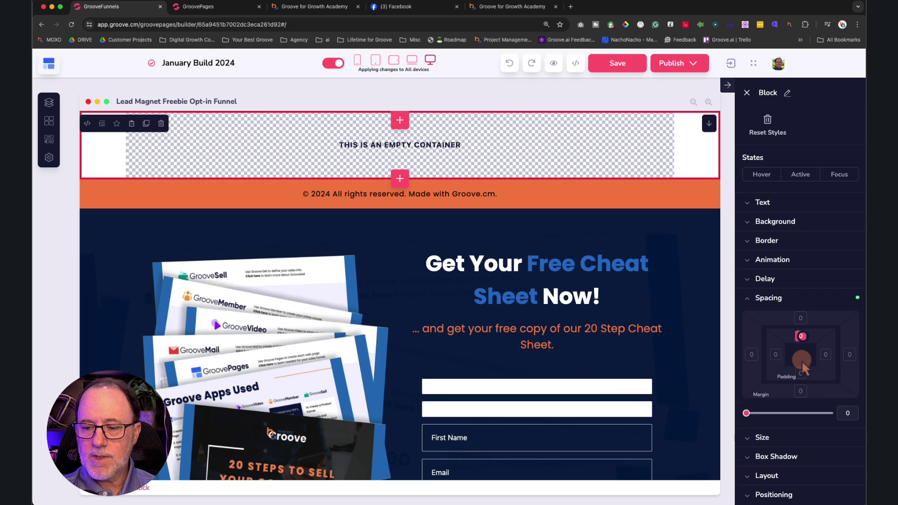
Set the top and bottom padding of the empty block at the top of the page to 100
left_click(802, 374)
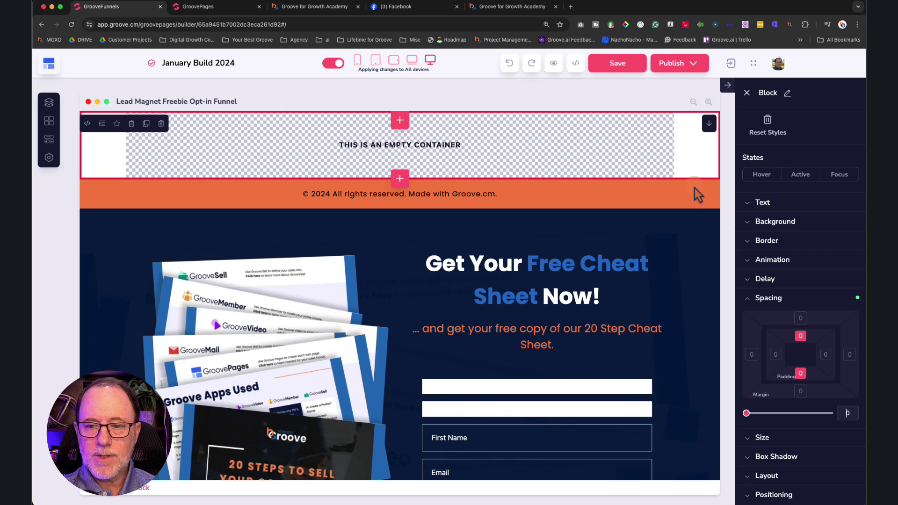
left_click(684, 194)
left_click(761, 166)
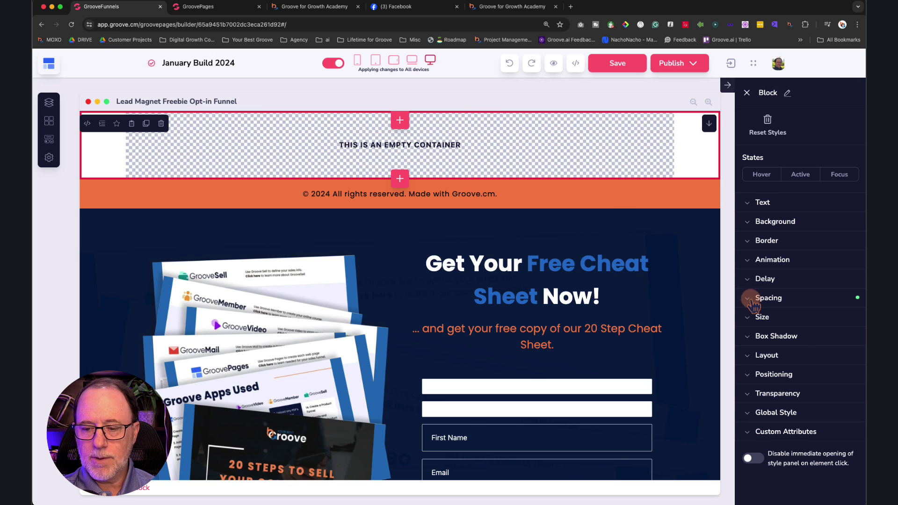
left_click(769, 301)
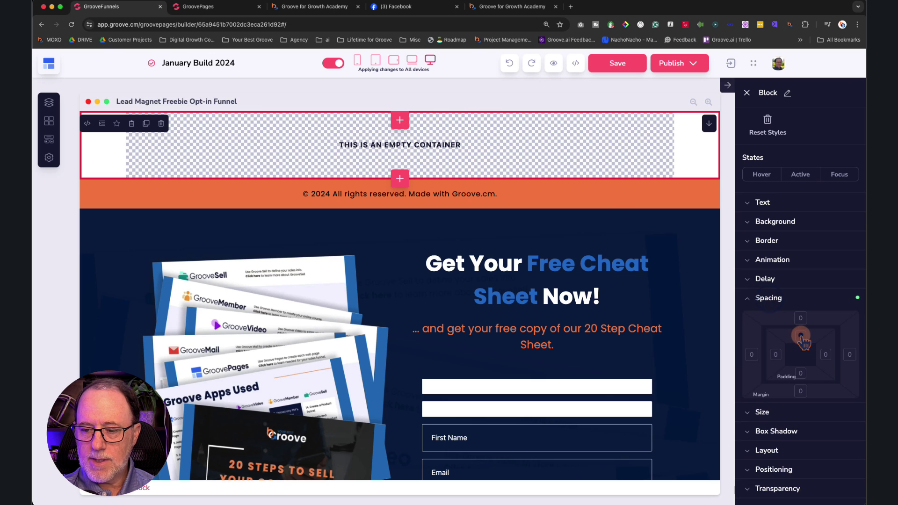
left_click(801, 337)
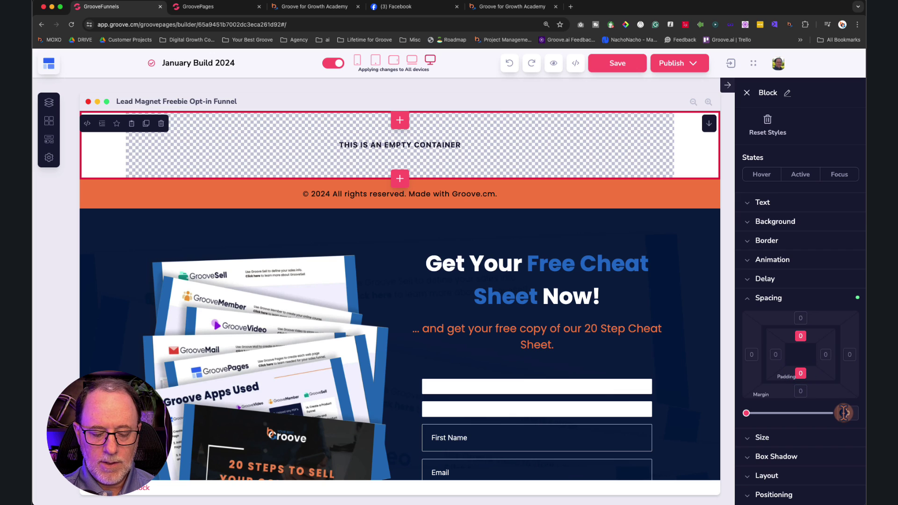
type("100")
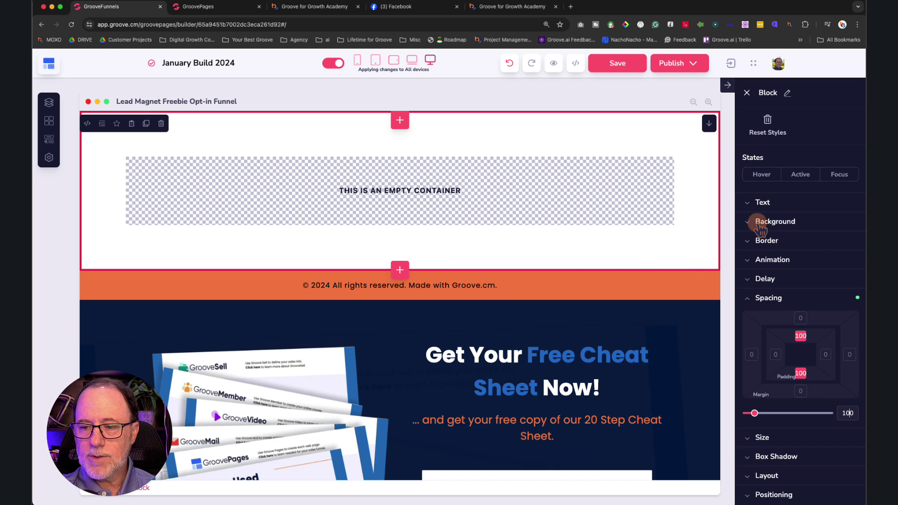
Give the empty block at the top of the page a green palette background color
left_click(758, 222)
left_click(847, 247)
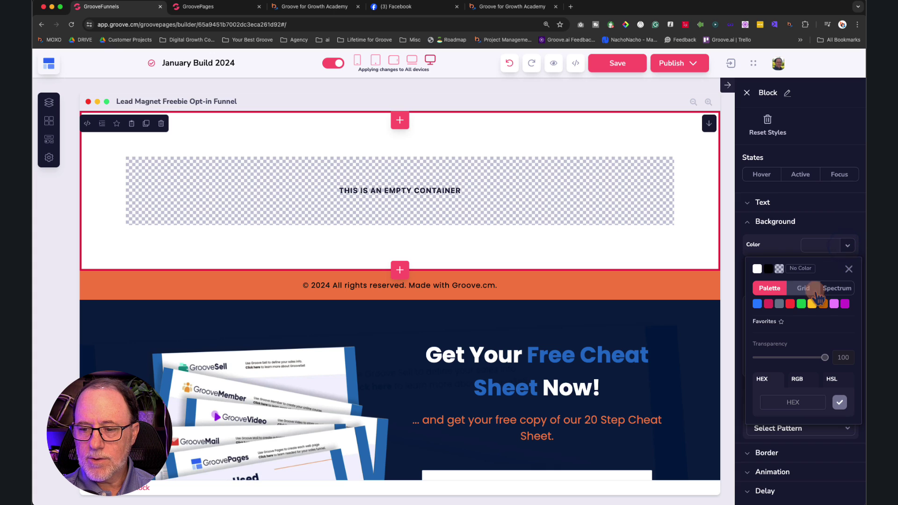
mouse_move(802, 304)
left_click(803, 348)
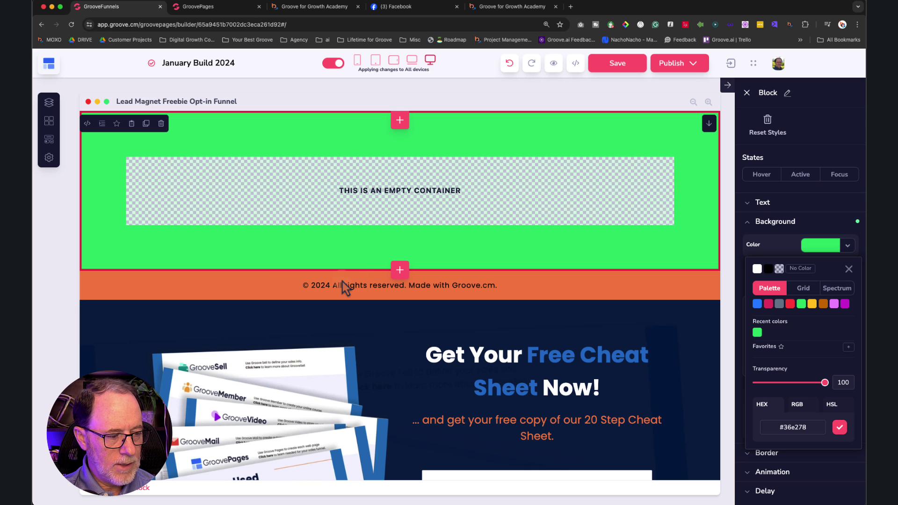
Add a block from the Empty blocks category directly below the green block
left_click(400, 270)
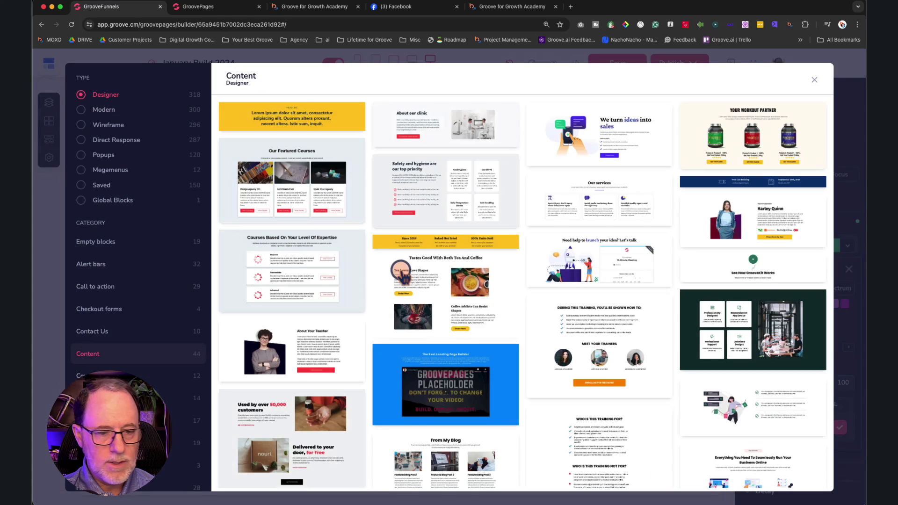
left_click(111, 242)
left_click(307, 142)
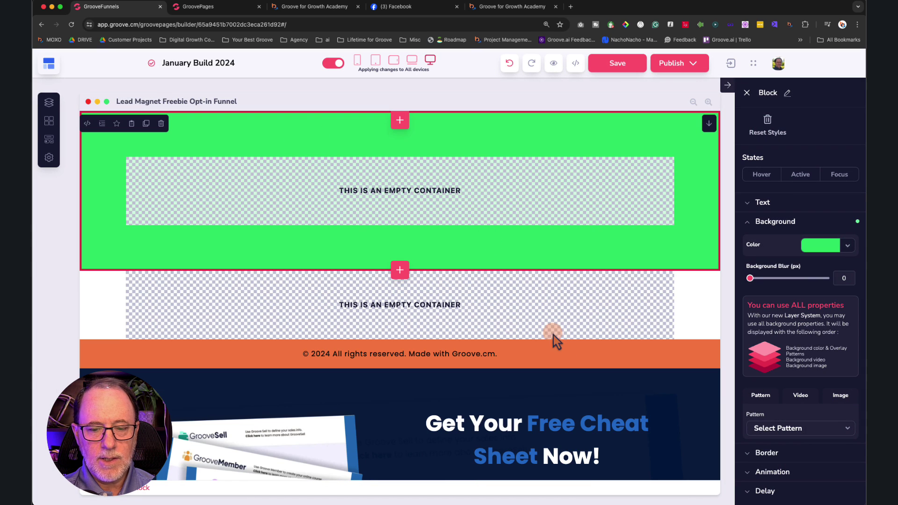
Set the top and bottom padding of the white empty block below the green one to 535
left_click(697, 312)
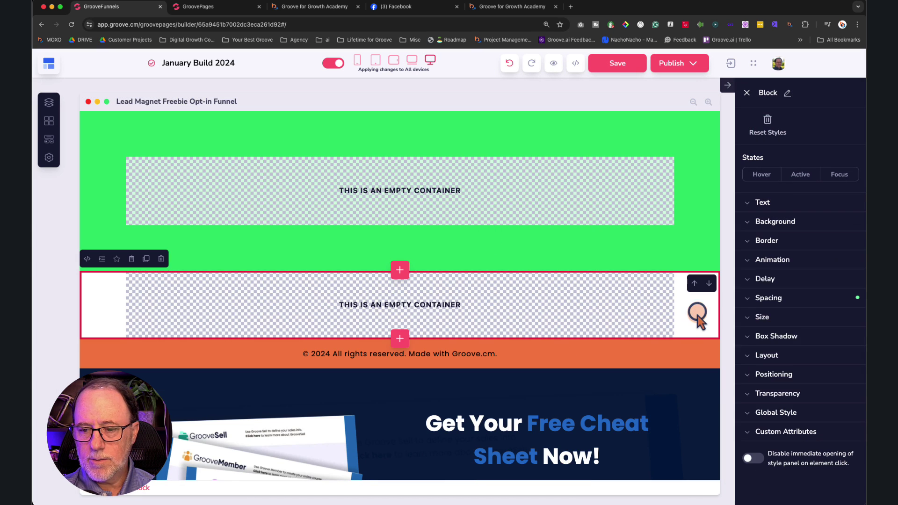
left_click(779, 299)
left_click(801, 336)
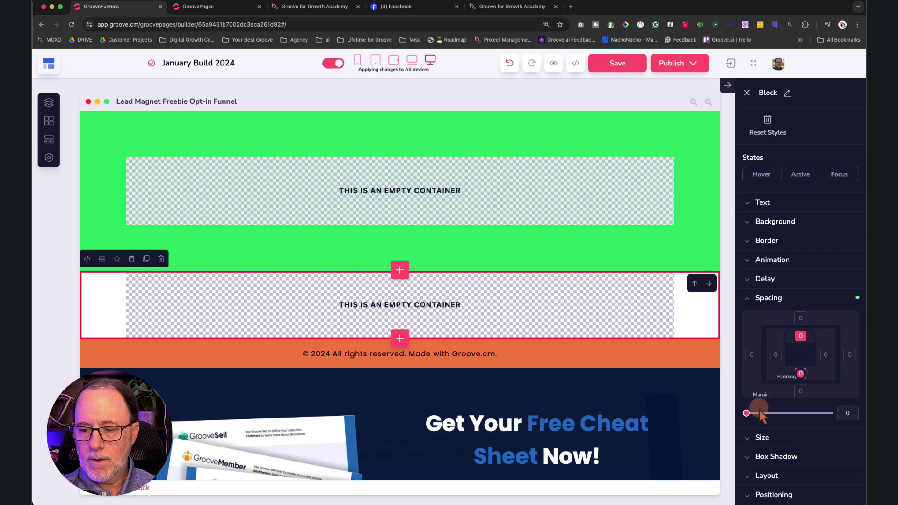
left_click_drag(747, 413, 792, 420)
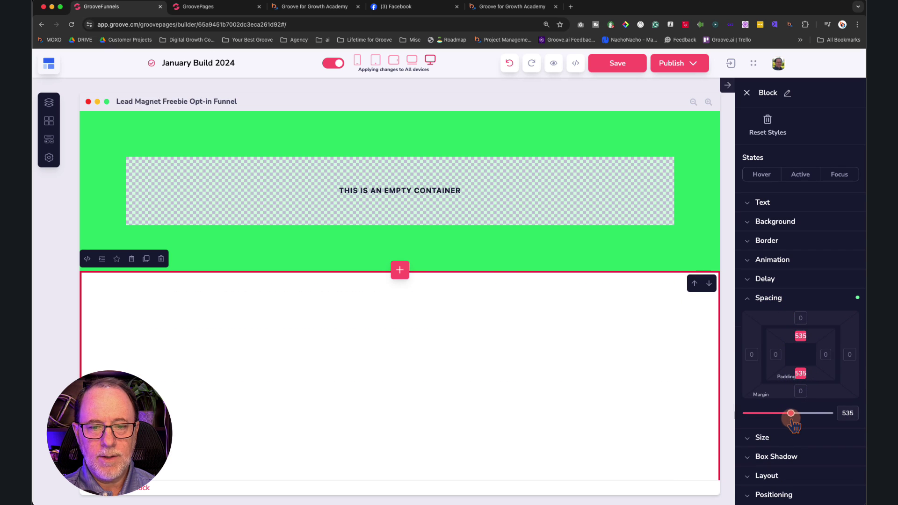
Set the green block's top and bottom padding together to 80
left_click(477, 259)
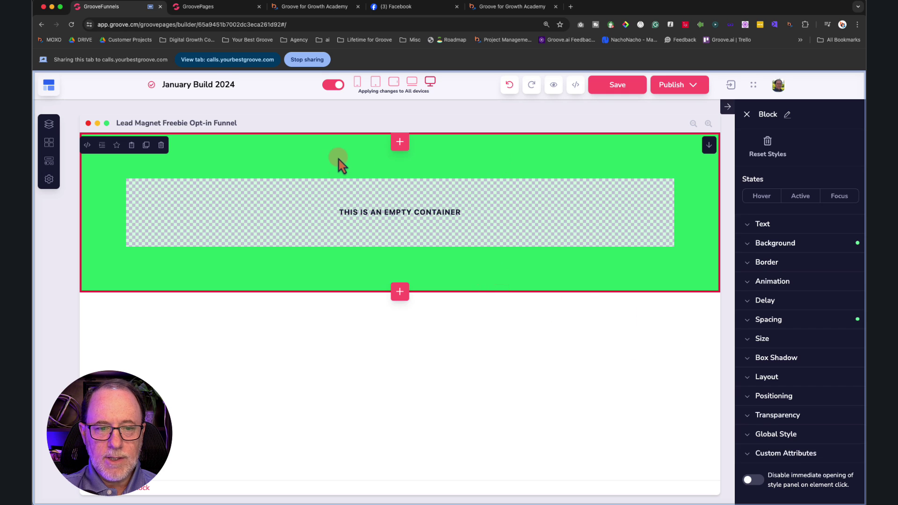
left_click(765, 319)
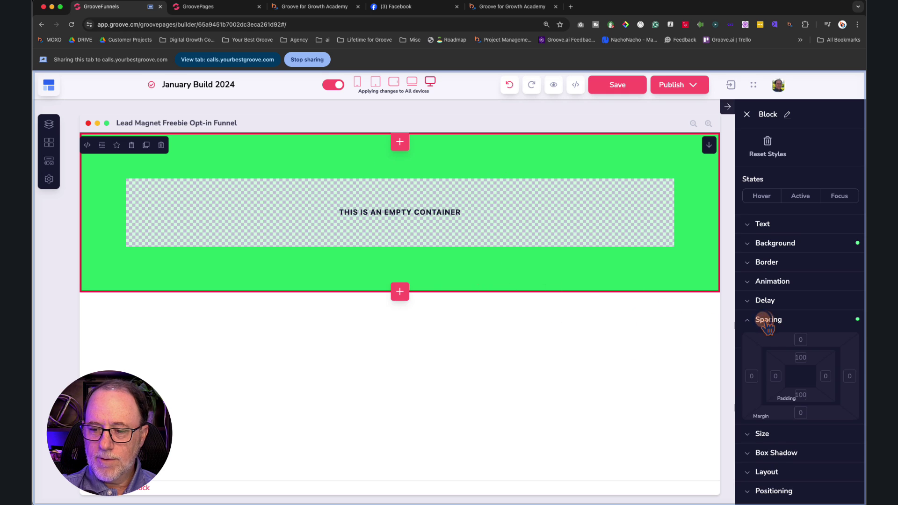
scroll(791, 324, "down", 2)
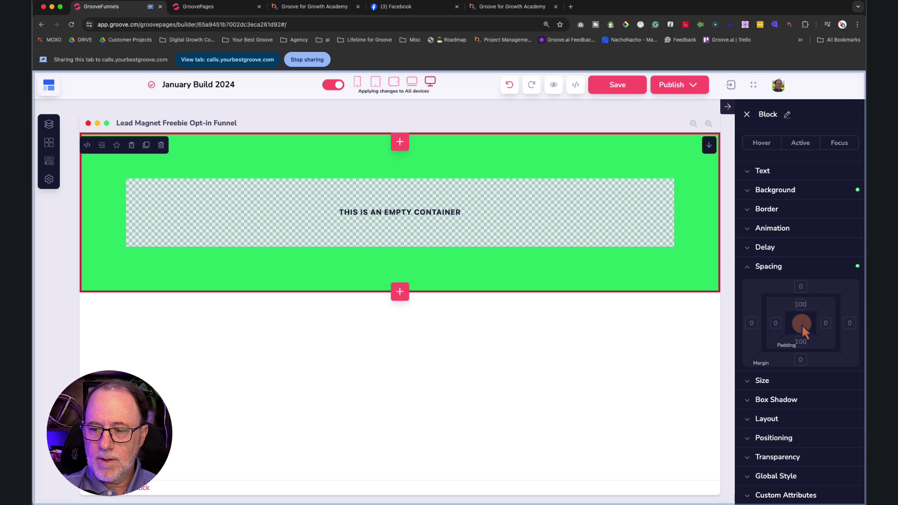
scroll(802, 325, "up", 5)
scroll(716, 374, "down", 3)
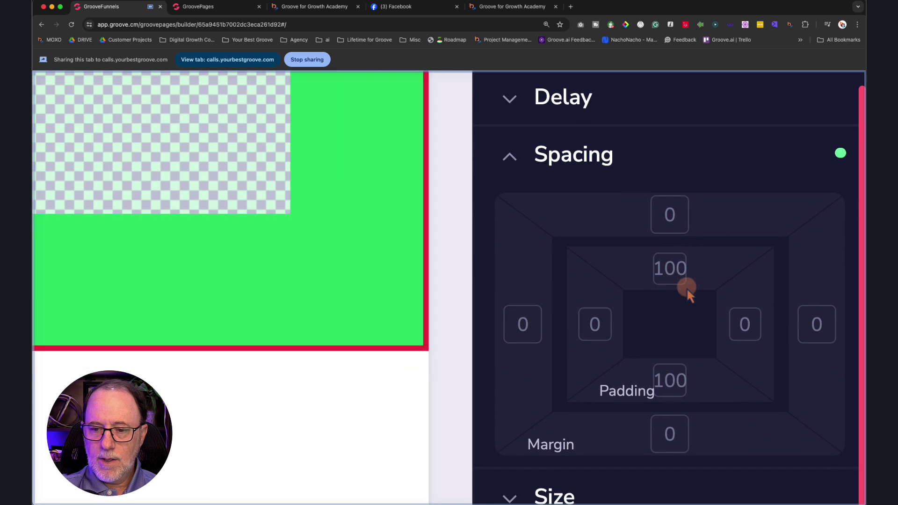
left_click(673, 276)
left_click(672, 377, "shift")
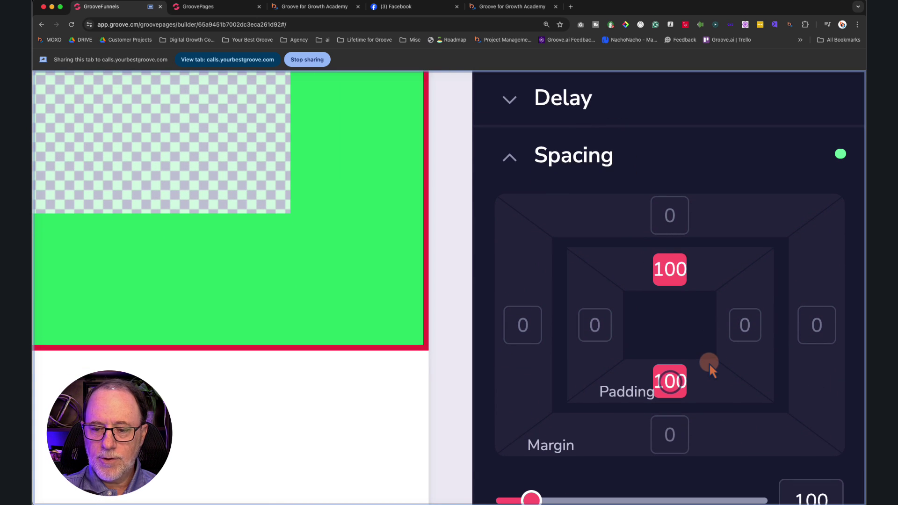
scroll(709, 363, "down", 2)
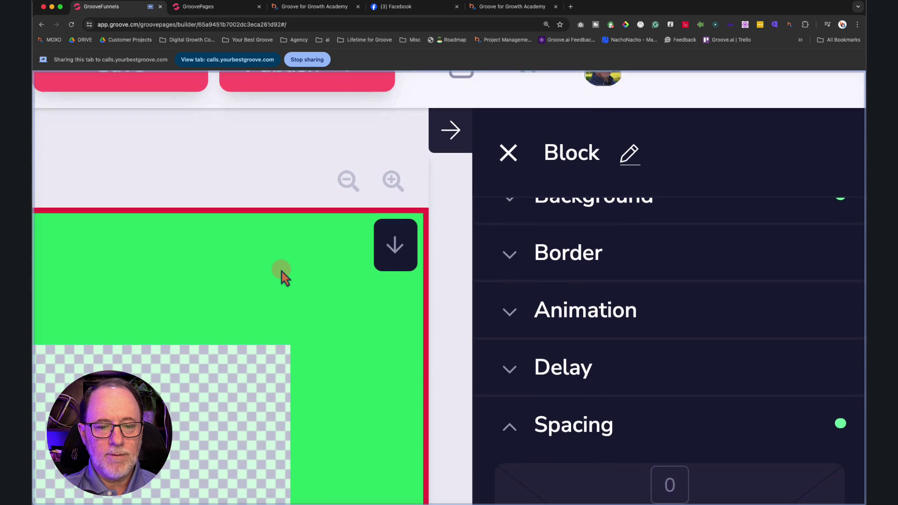
scroll(653, 346, "down", 5)
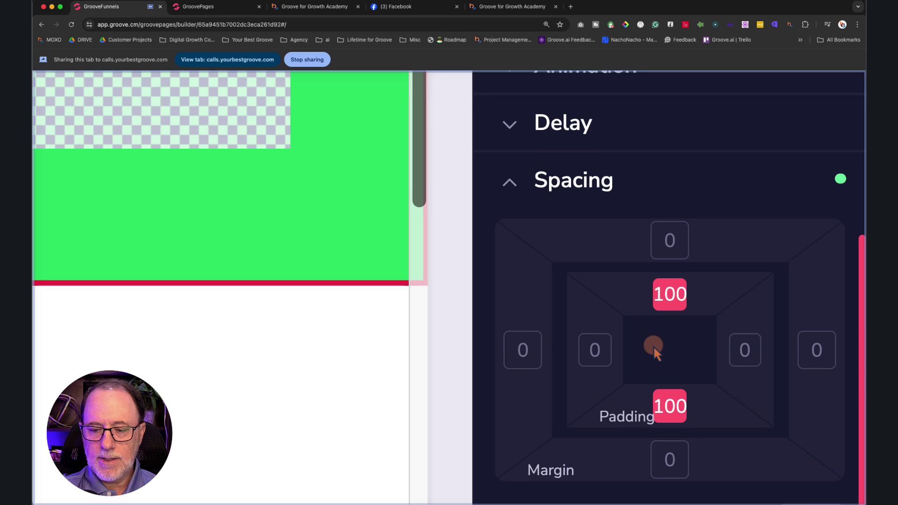
scroll(654, 346, "up", 2)
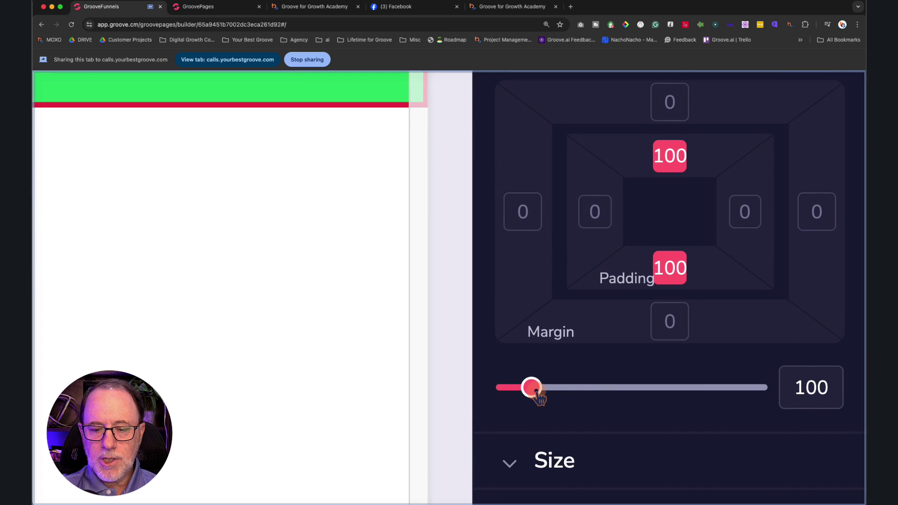
mouse_move(538, 395)
left_mouse_down()
mouse_move(587, 394)
mouse_move(523, 396)
mouse_move(535, 397)
left_mouse_up()
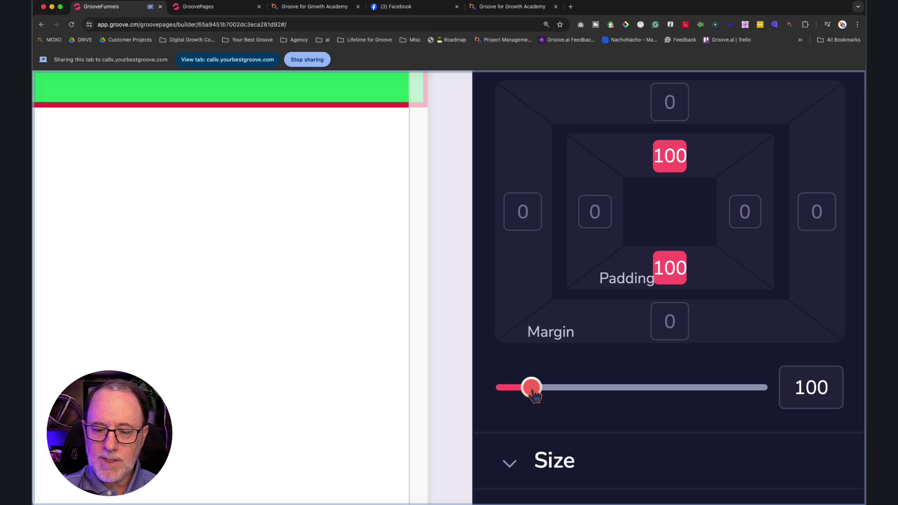
left_click_drag(535, 396, 534, 396)
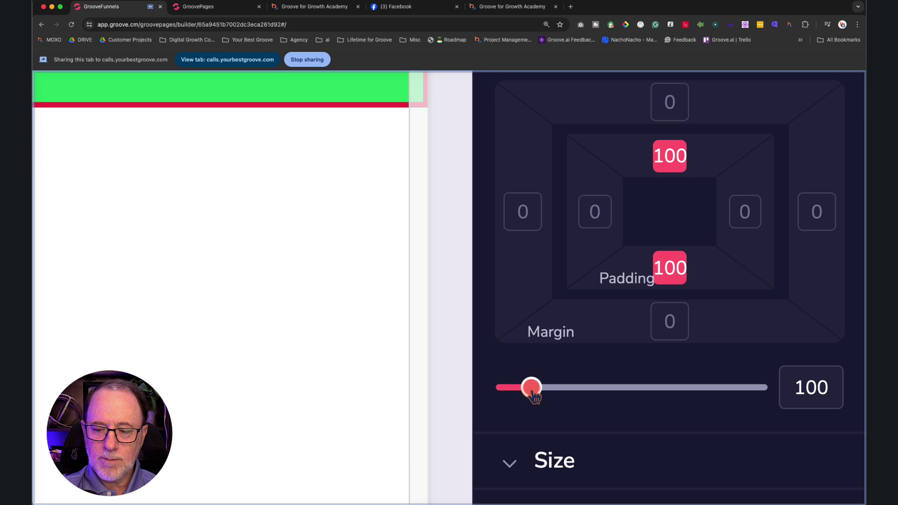
double_click(803, 388)
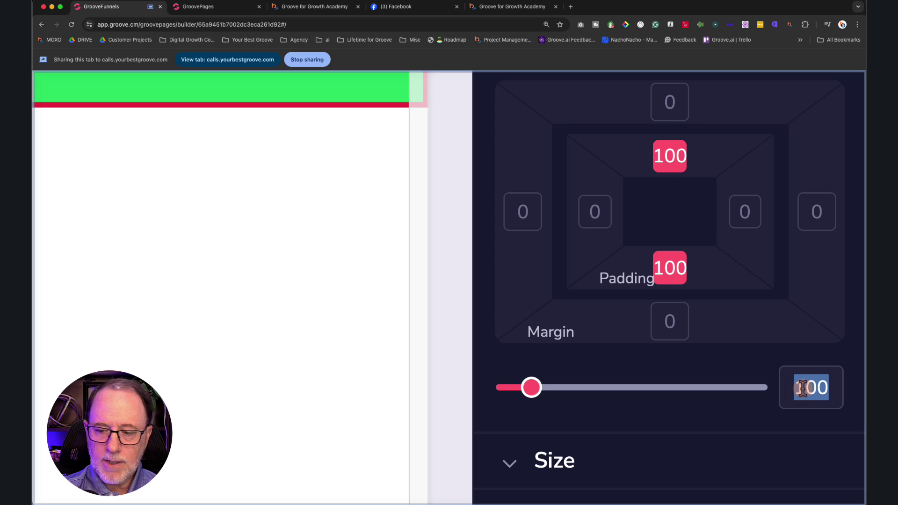
type("80")
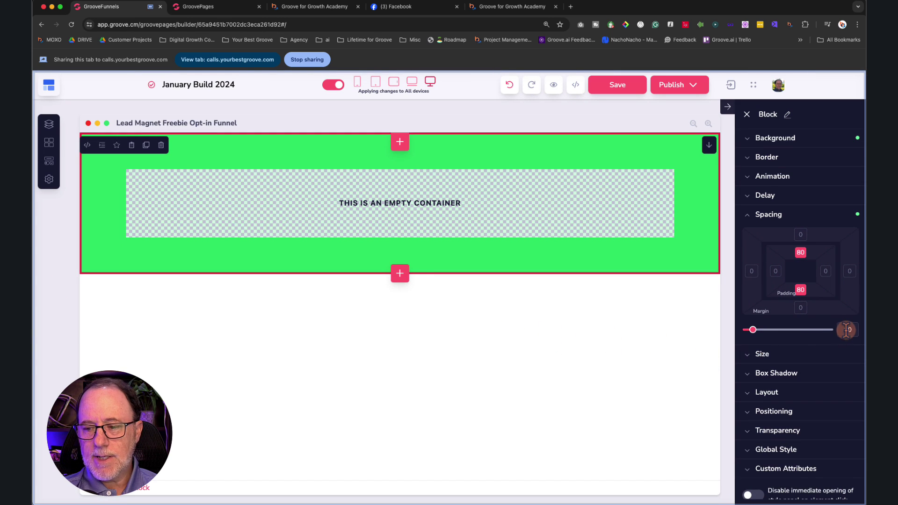
Set the green block's top and bottom padding to 100, and select its left and right padding values together
double_click(847, 329)
type("100")
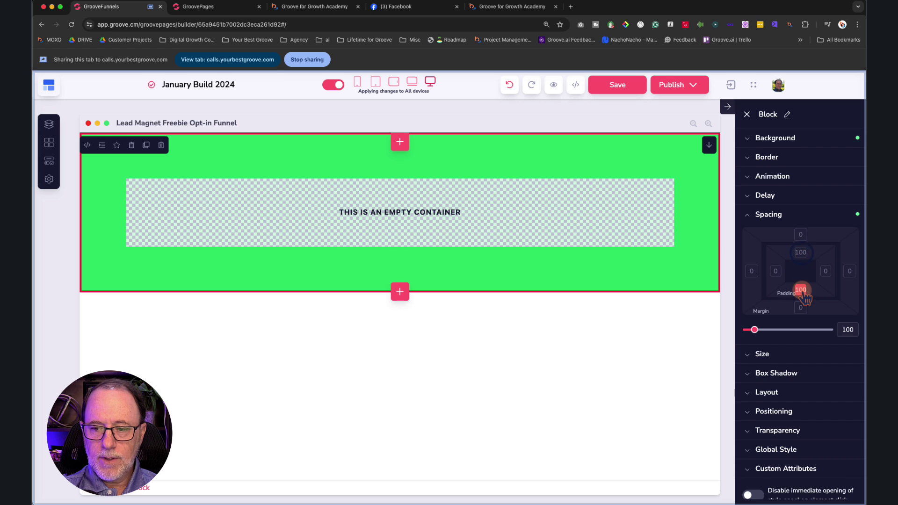
left_click(803, 256)
left_click(777, 286)
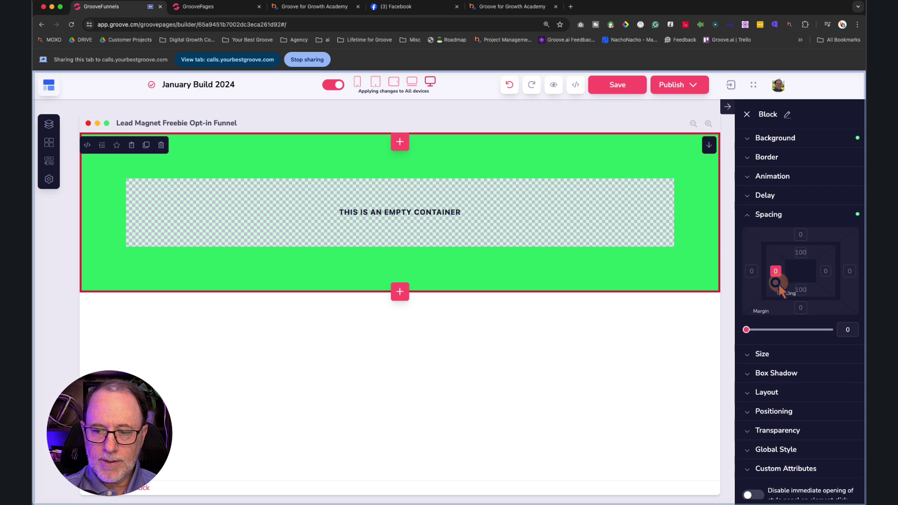
left_click(827, 272)
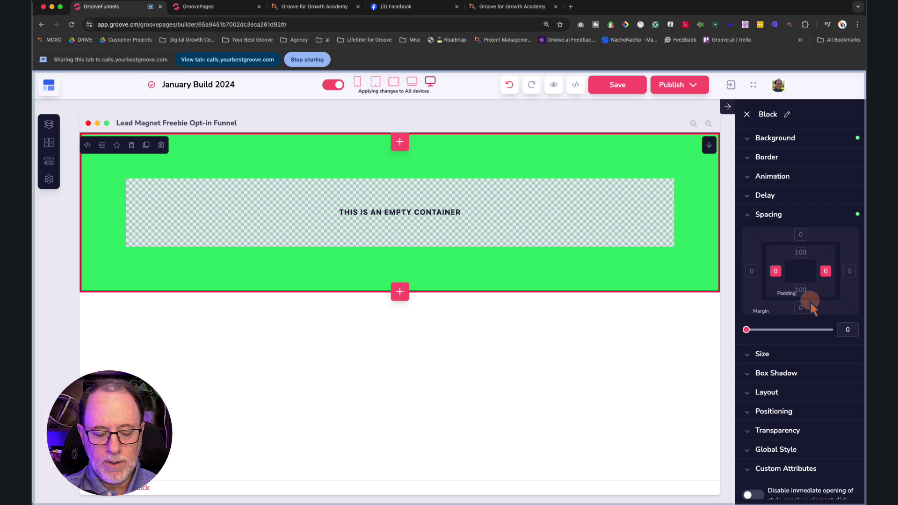
left_click(438, 167)
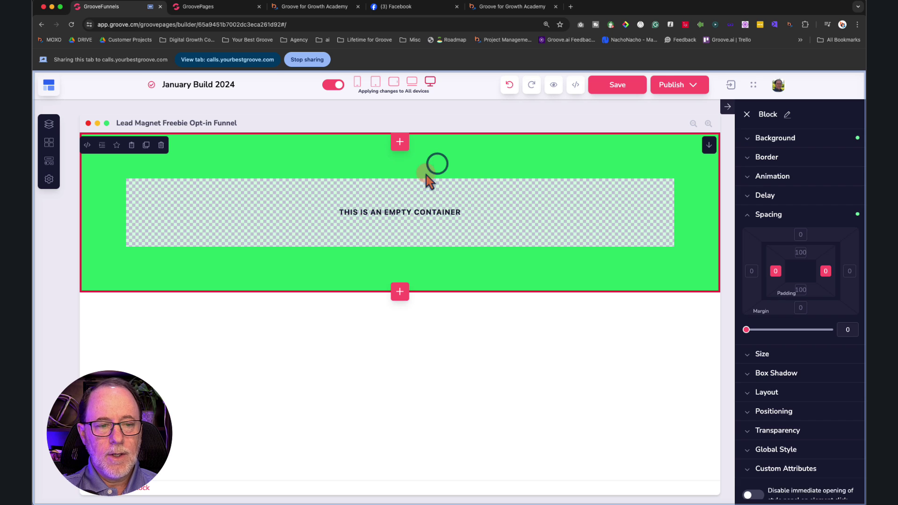
Add an Image element from the Media elements to the empty container in the green block
left_click(49, 125)
left_click(49, 143)
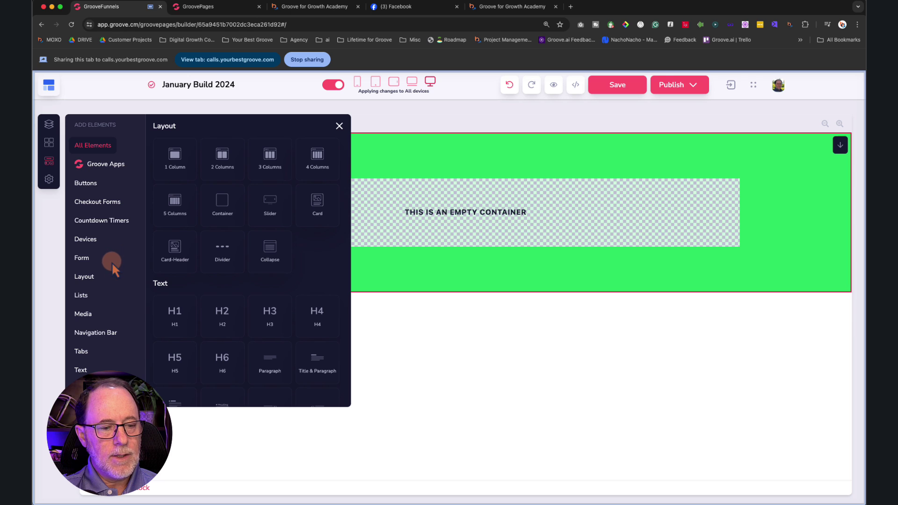
left_click(84, 314)
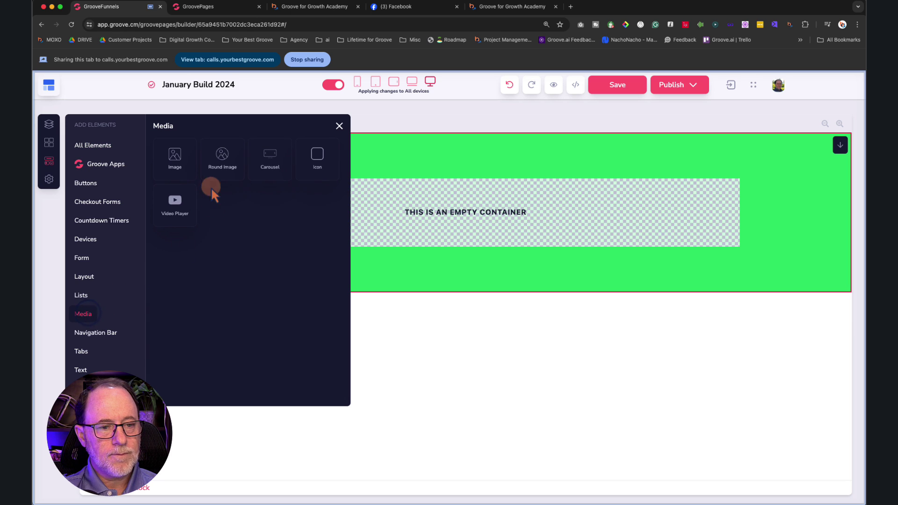
left_click_drag(175, 156, 466, 206)
left_click(473, 213)
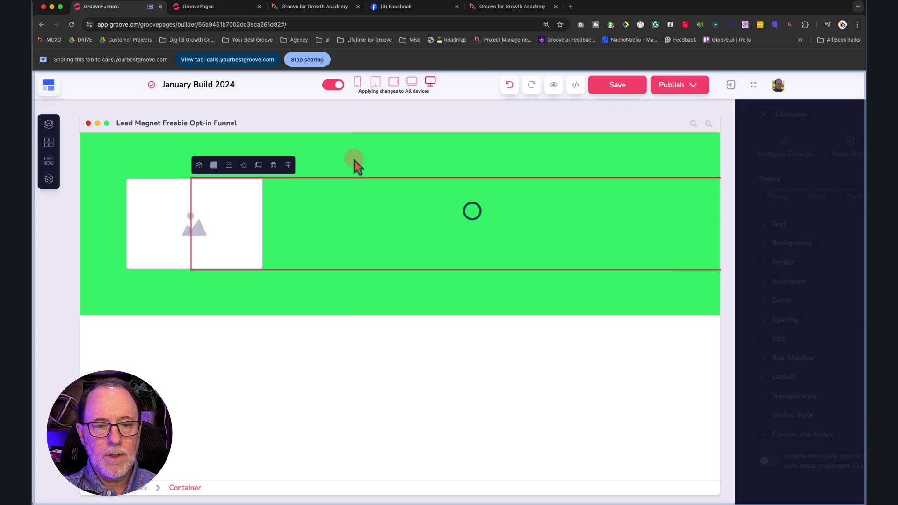
Fill the image placeholder in the green block with the "Power Leads on Demand" picture from My Files in the Image Library
left_click(219, 220)
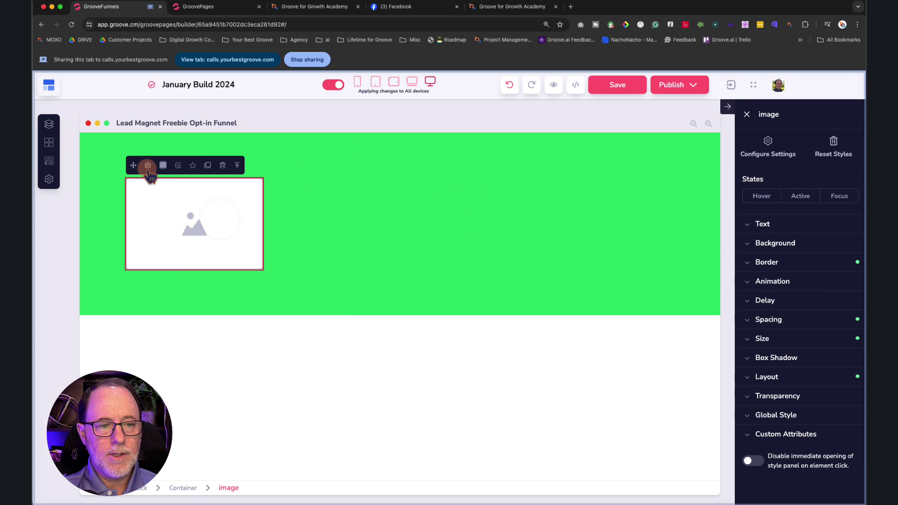
left_click(148, 166)
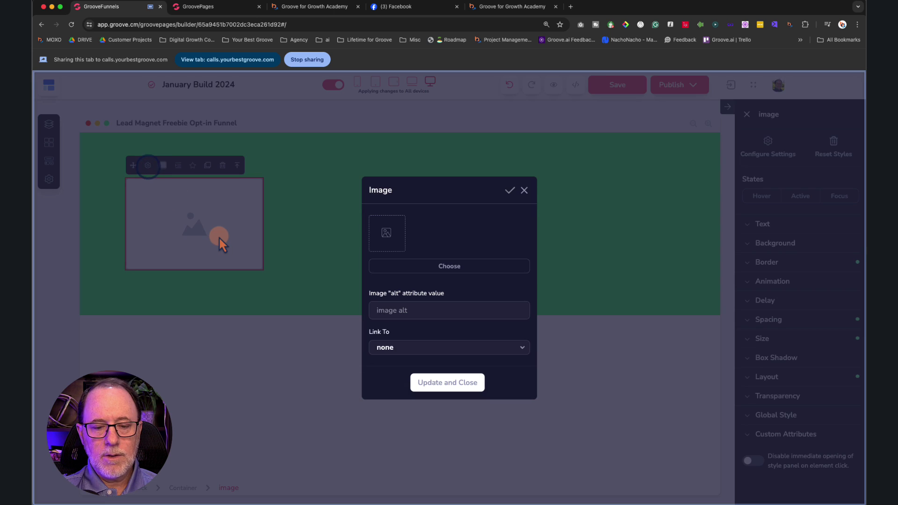
left_click(432, 268)
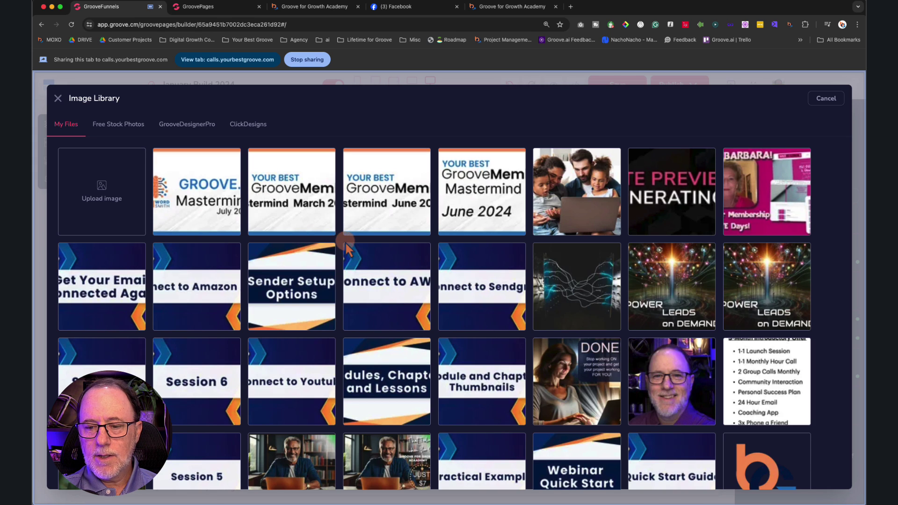
left_click(656, 289)
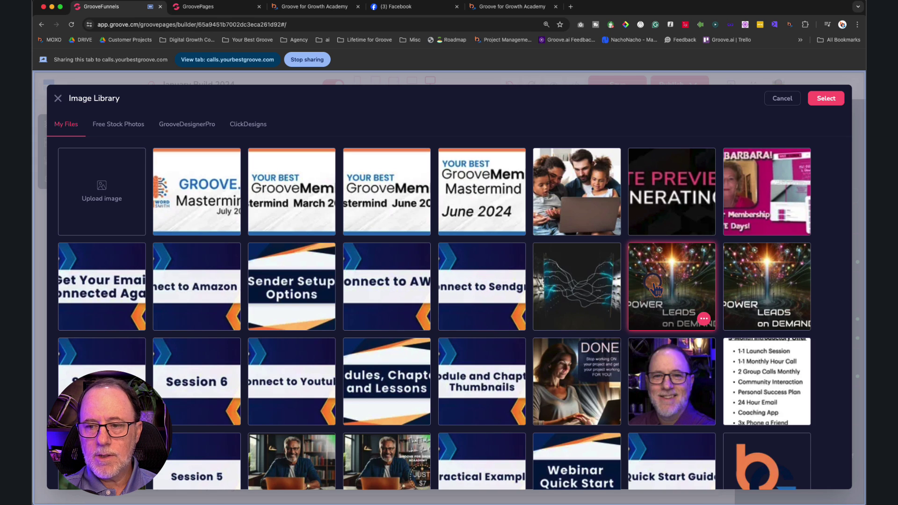
left_click(826, 96)
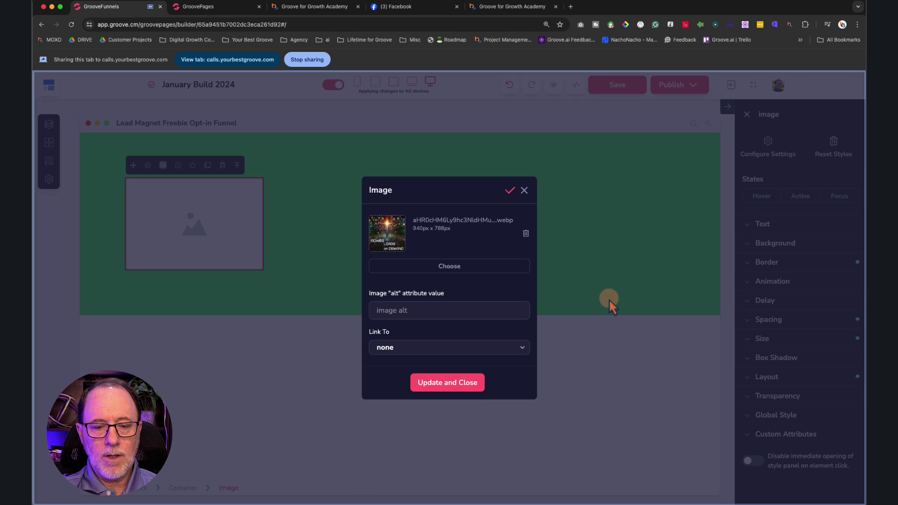
left_click(456, 382)
Select the container around the image and examine how the picture sits within the container and the green block's padding
left_click(610, 340)
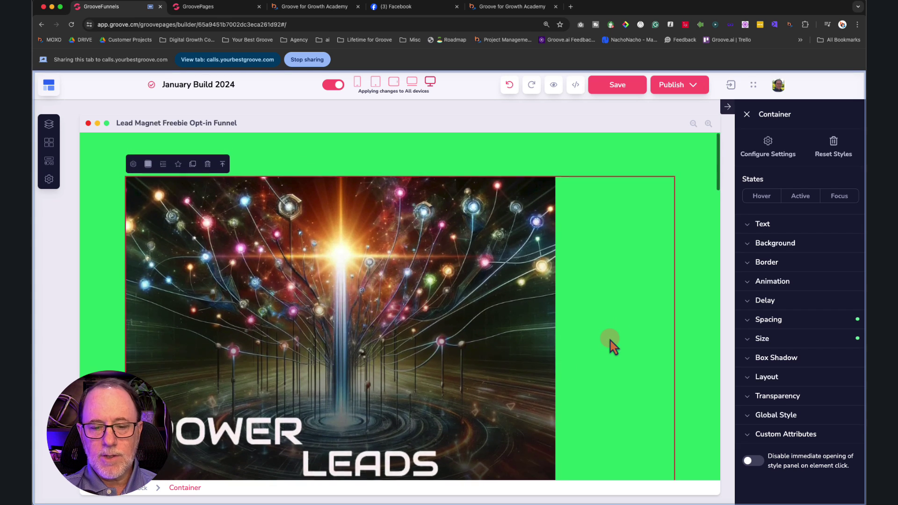
scroll(611, 341, "down", 1)
scroll(611, 340, "down", 3)
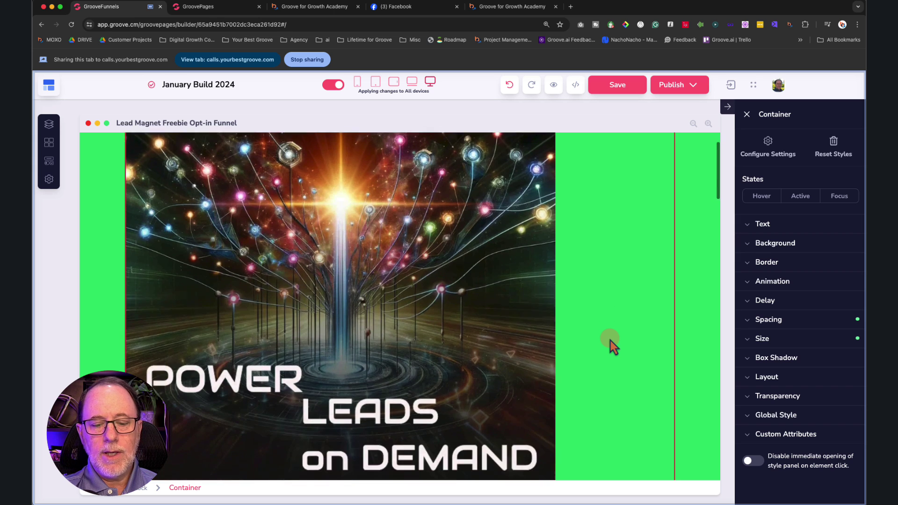
scroll(611, 340, "up", 3)
scroll(611, 341, "down", 3)
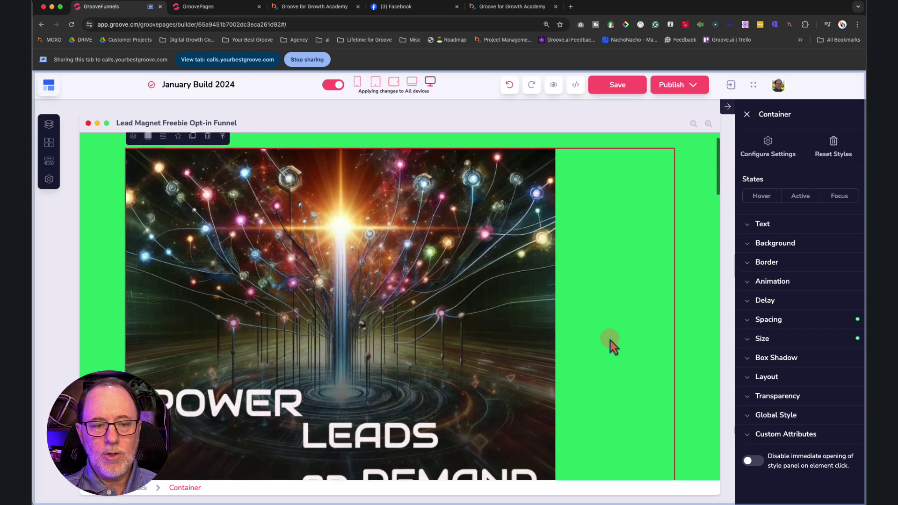
scroll(610, 341, "up", 3)
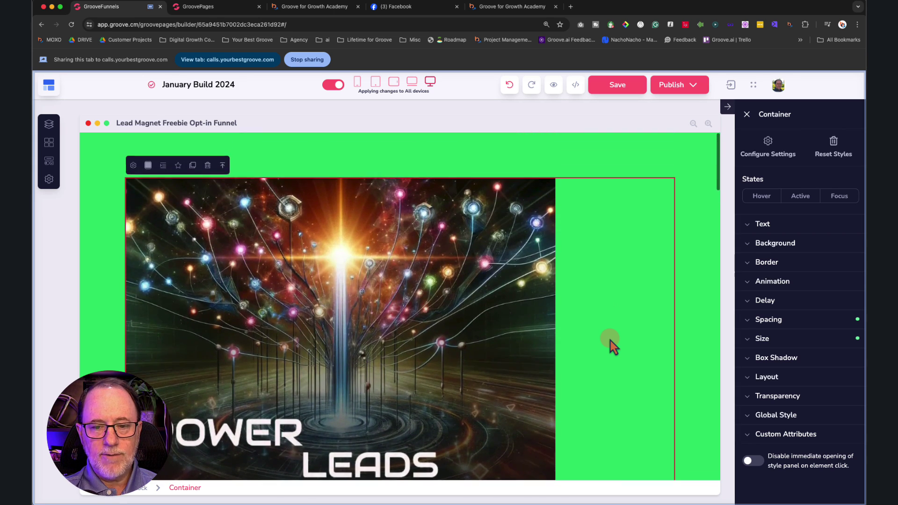
scroll(611, 341, "down", 2)
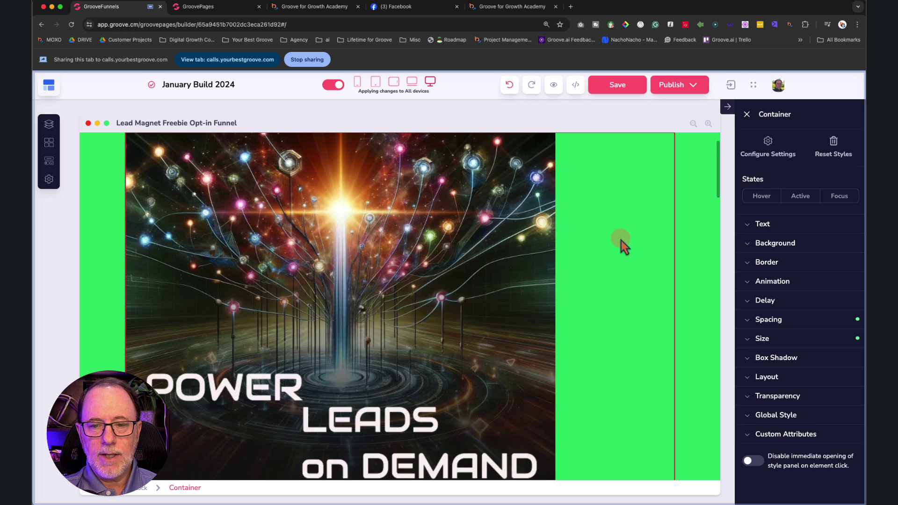
scroll(621, 253, "up", 2)
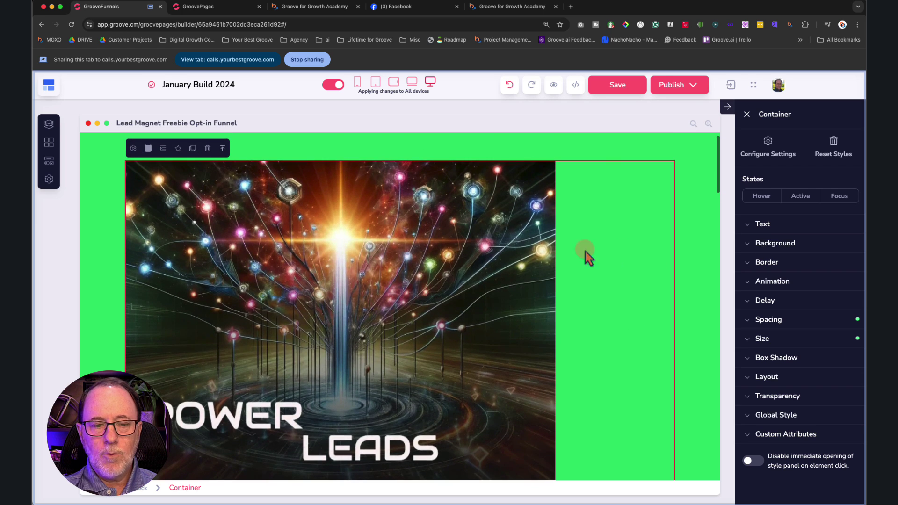
Set the left margin of the "Power Leads on Demand" image to 300
left_click(368, 281)
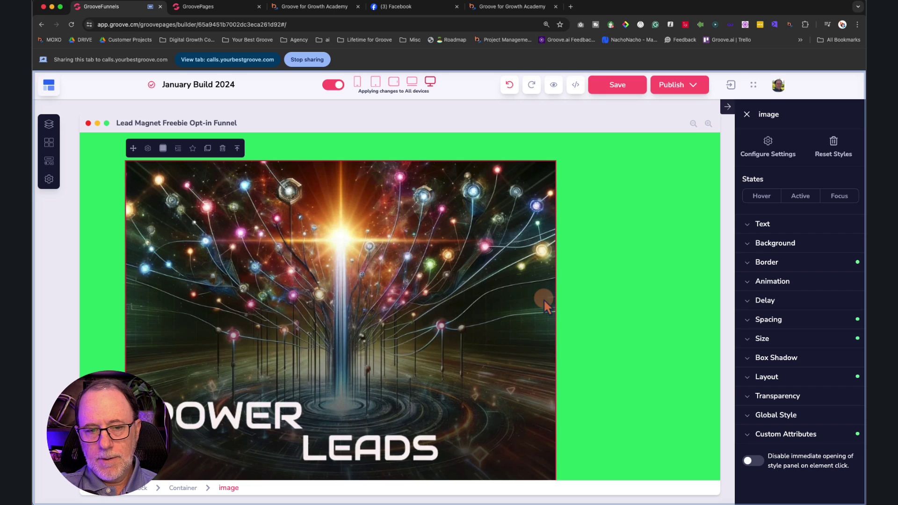
scroll(599, 315, "down", 3)
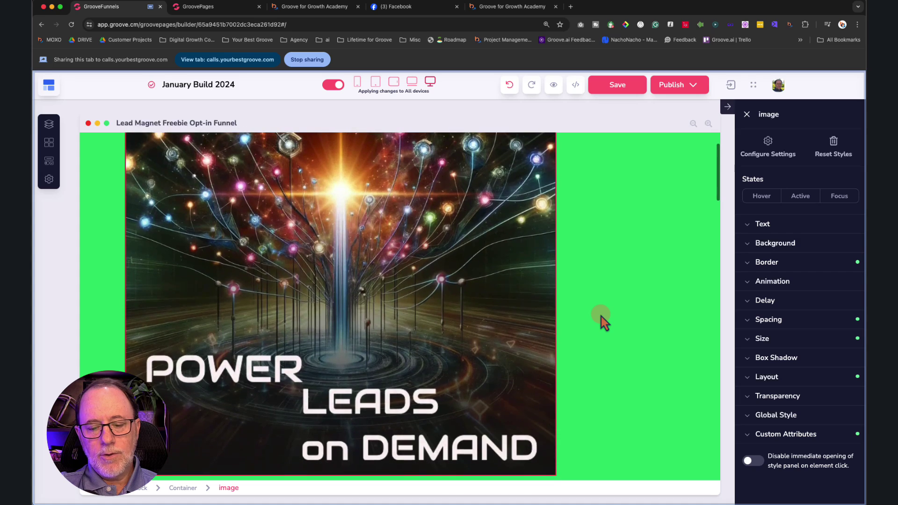
scroll(602, 316, "up", 1)
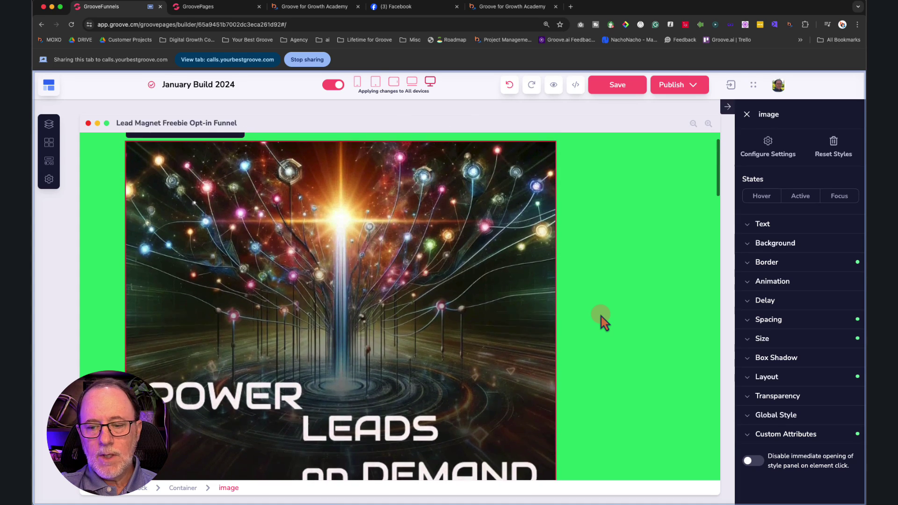
left_click(767, 323)
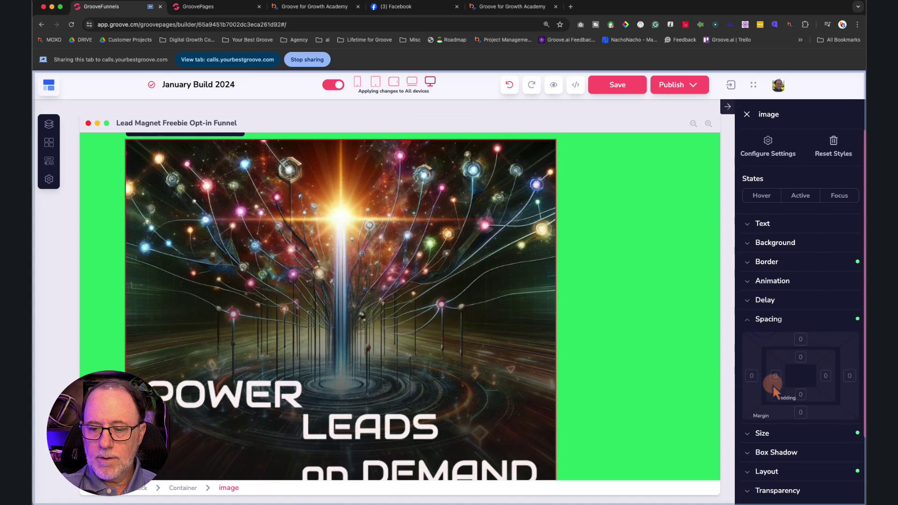
scroll(773, 383, "down", 1)
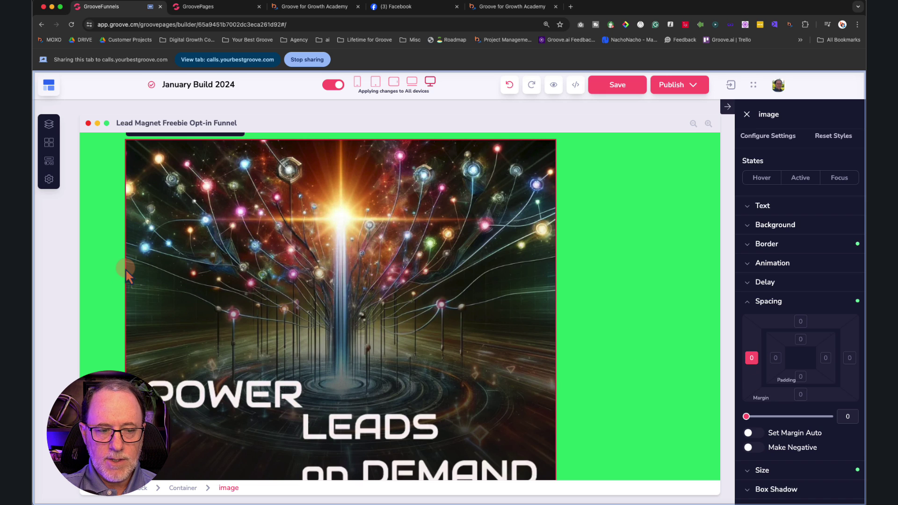
left_click_drag(750, 418, 754, 418)
mouse_move(755, 419)
left_mouse_down()
mouse_move(781, 419)
mouse_move(772, 419)
left_mouse_up()
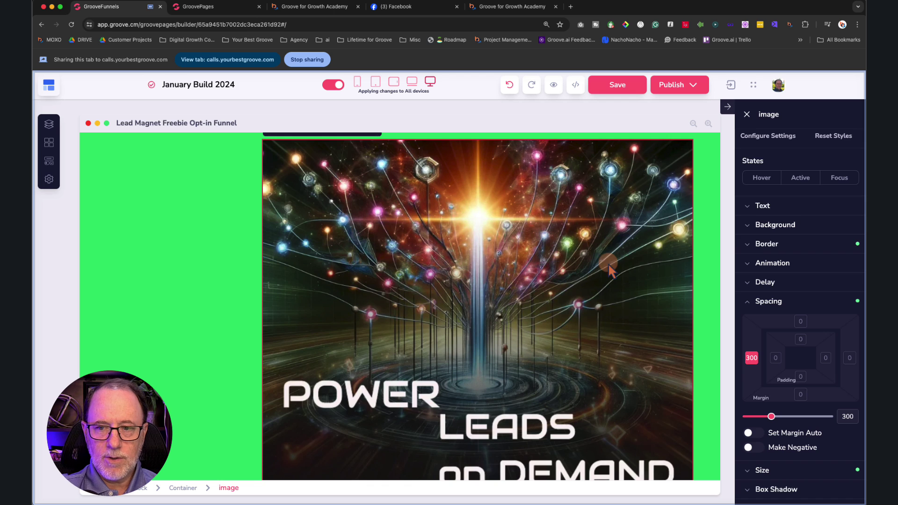
Reduce the browser zoom to 80%, check the image's placement in the phone preview, and return to the desktop preview
key("super+minus")
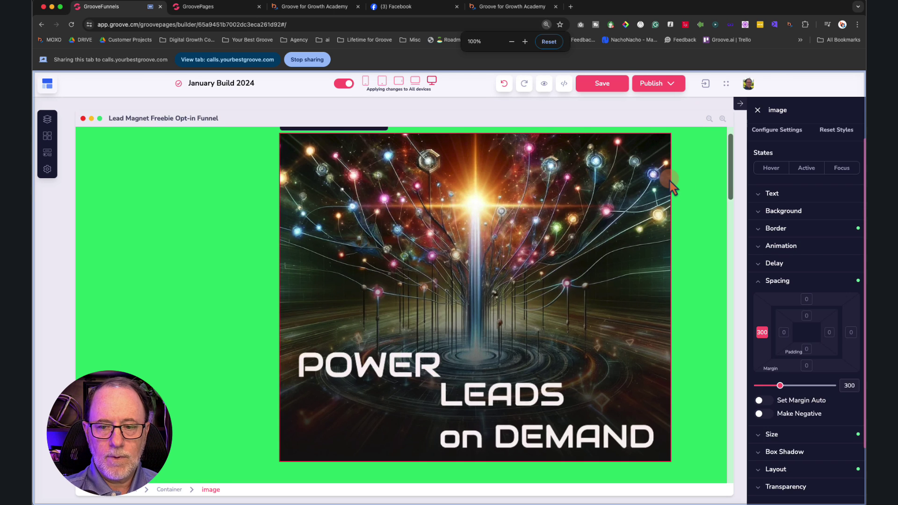
key("super+minus")
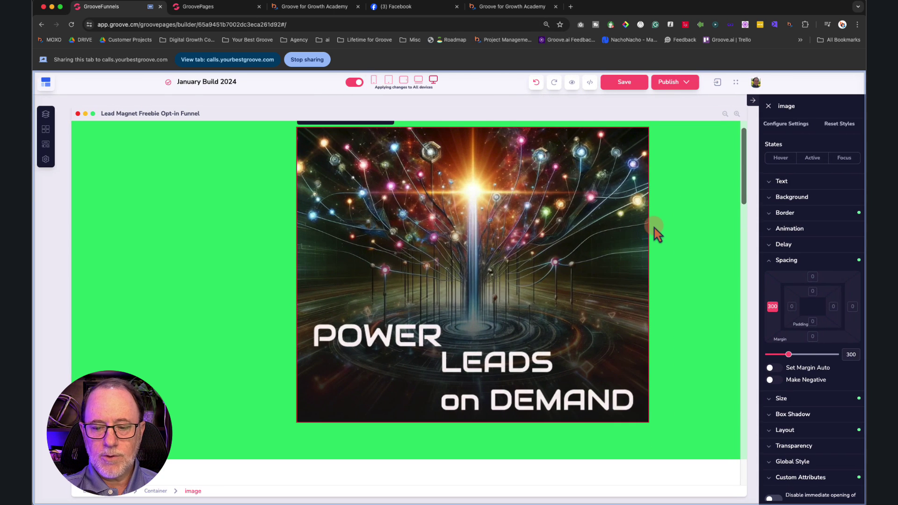
key("super+minus")
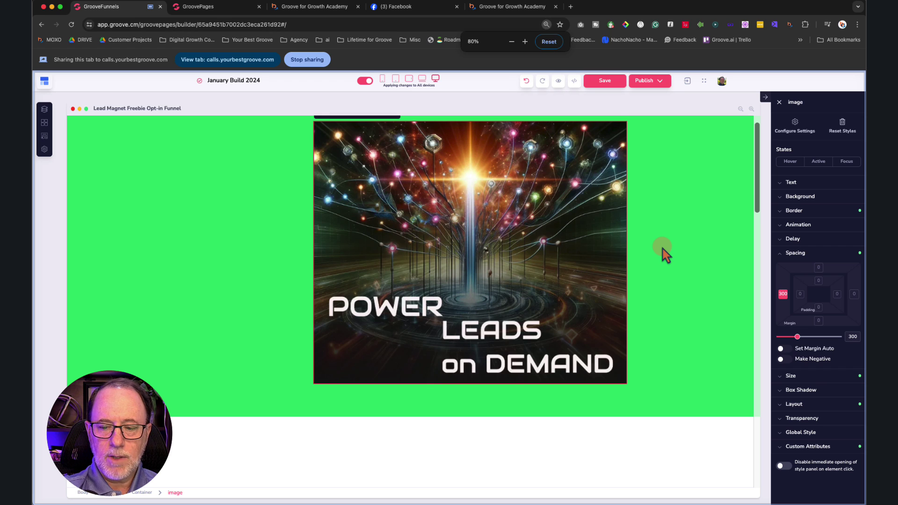
scroll(664, 249, "up", 1)
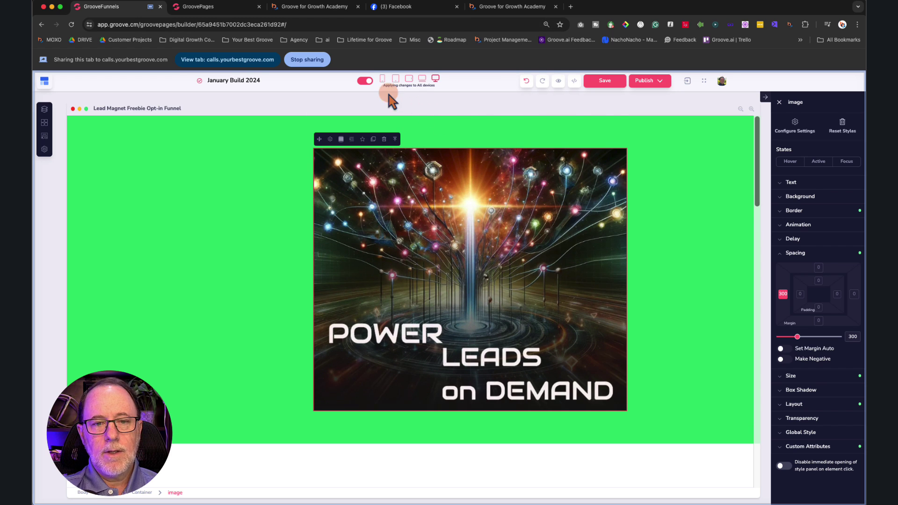
left_click(383, 81)
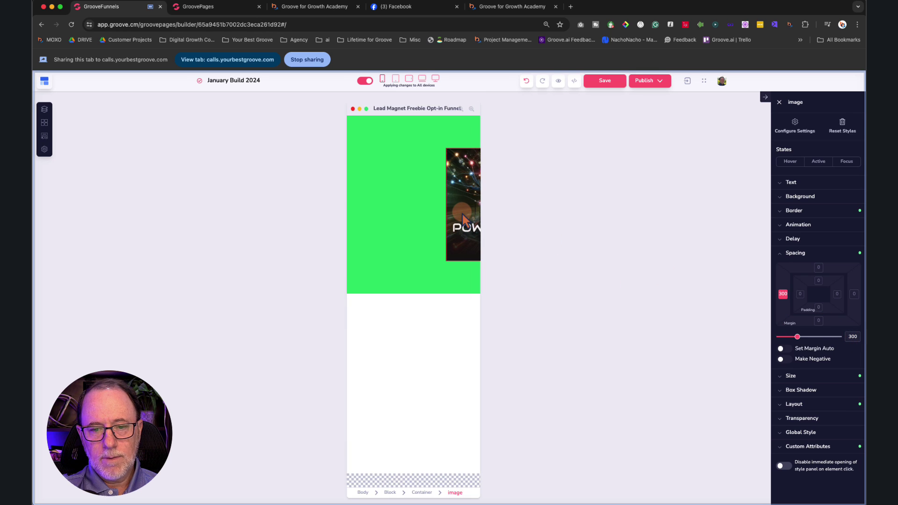
left_click(436, 78)
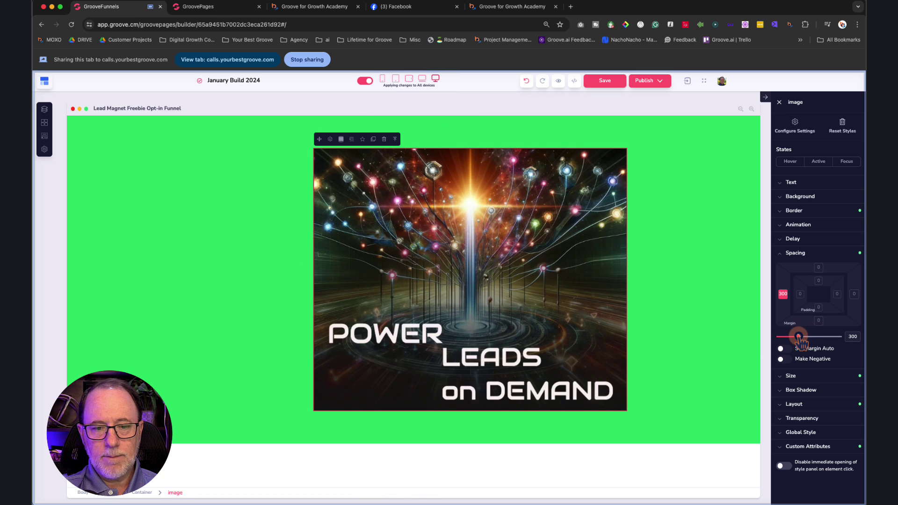
Set the image's left margin to 150 and check its placement in the phone preview before returning to the desktop preview
left_click_drag(800, 340, 789, 338)
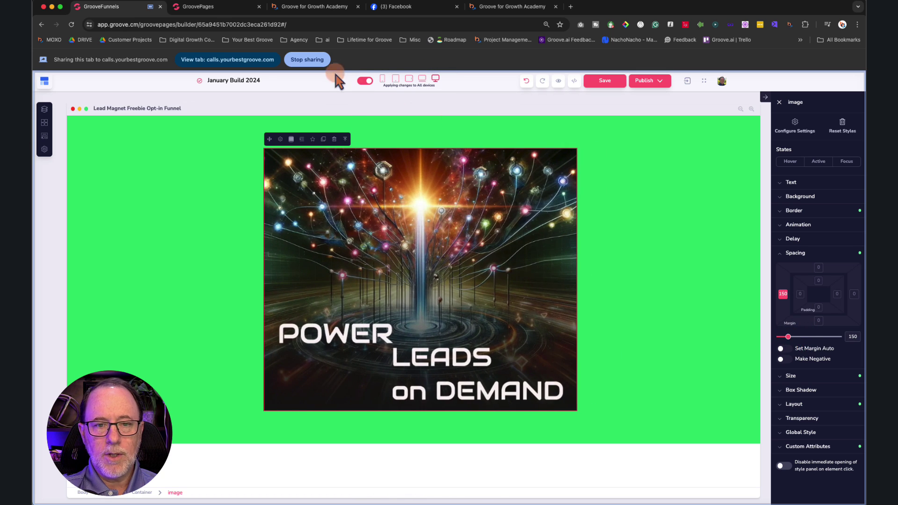
left_click(382, 78)
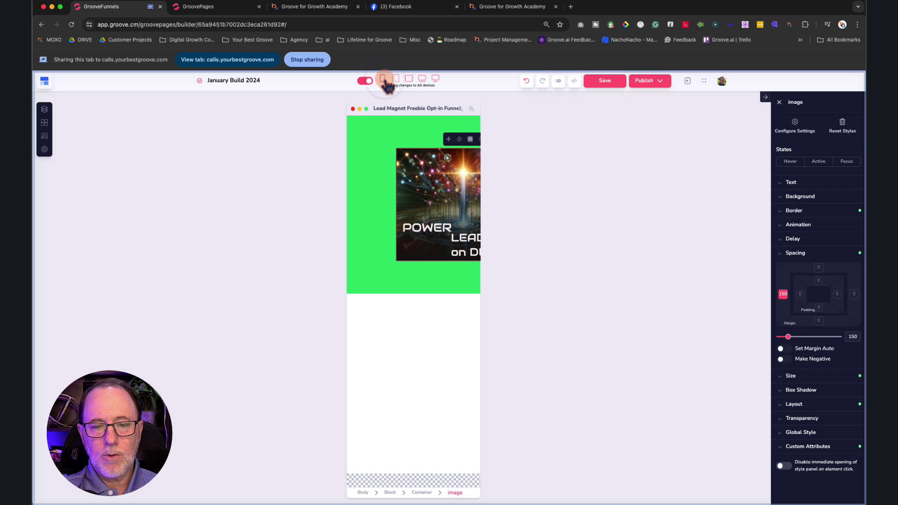
left_click(436, 80)
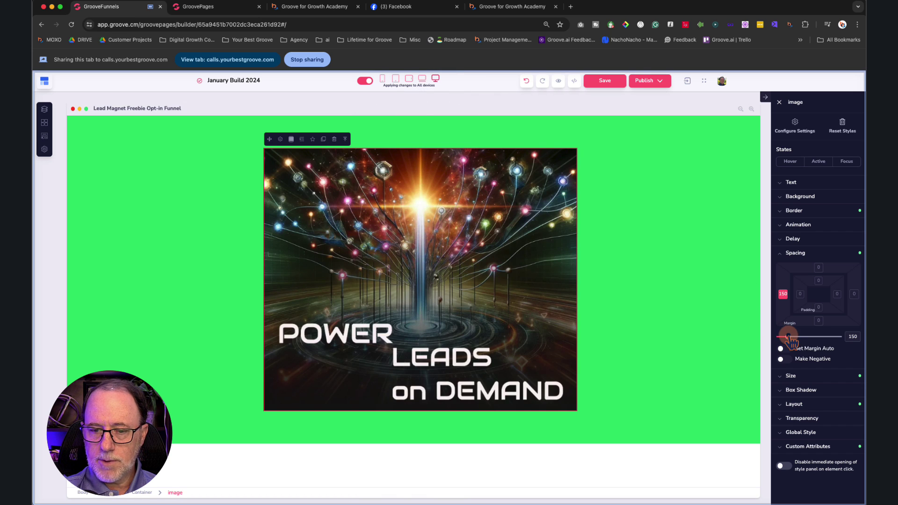
Set the image's left margin back to 0, and compare the extents of the container and the image
left_click_drag(790, 338, 742, 345)
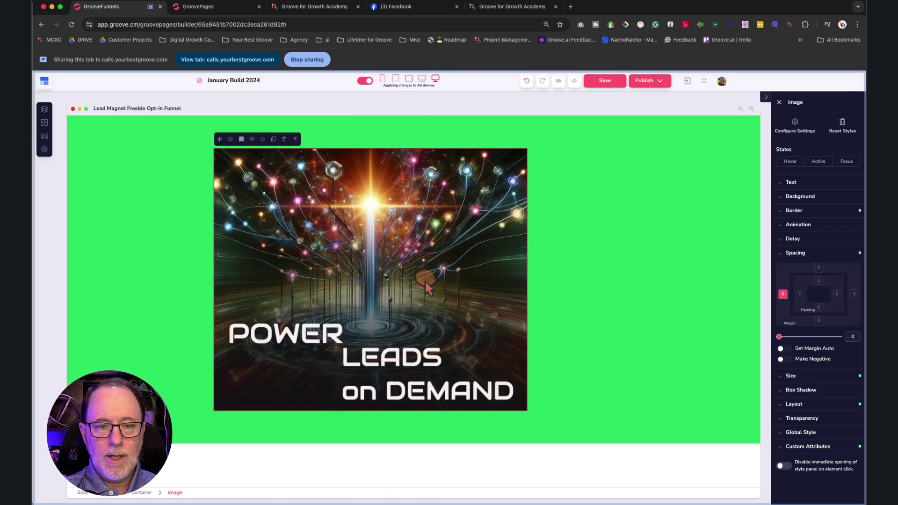
left_click(553, 283)
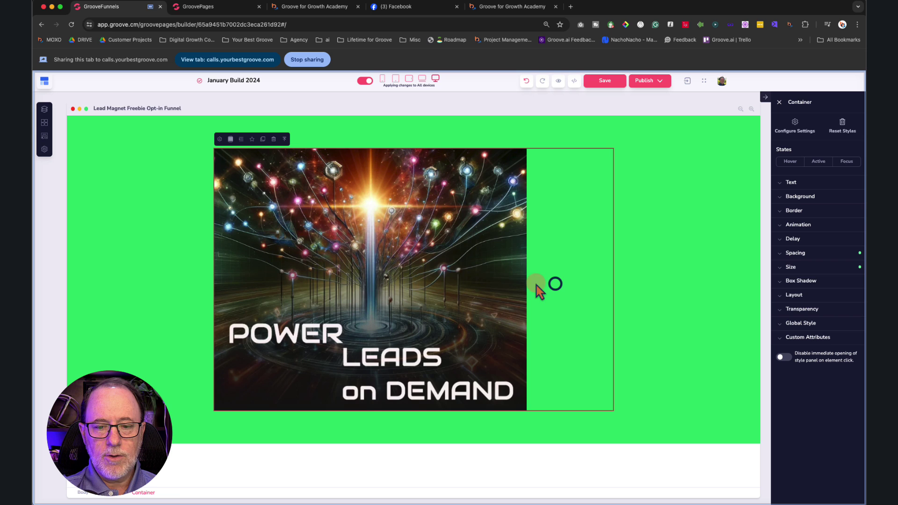
left_click(451, 276)
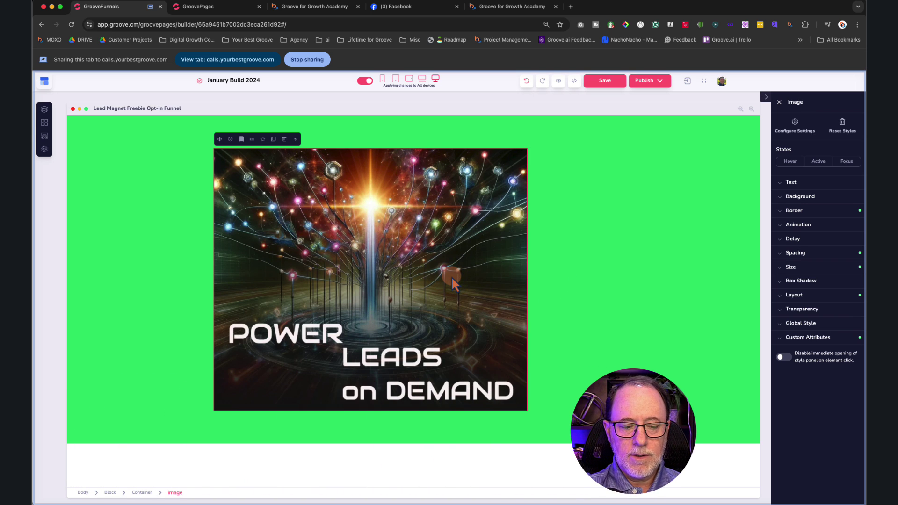
Set the layout direction of the container holding the image to Vertical and its secondary alignment to center
scroll(202, 492, "up", 3)
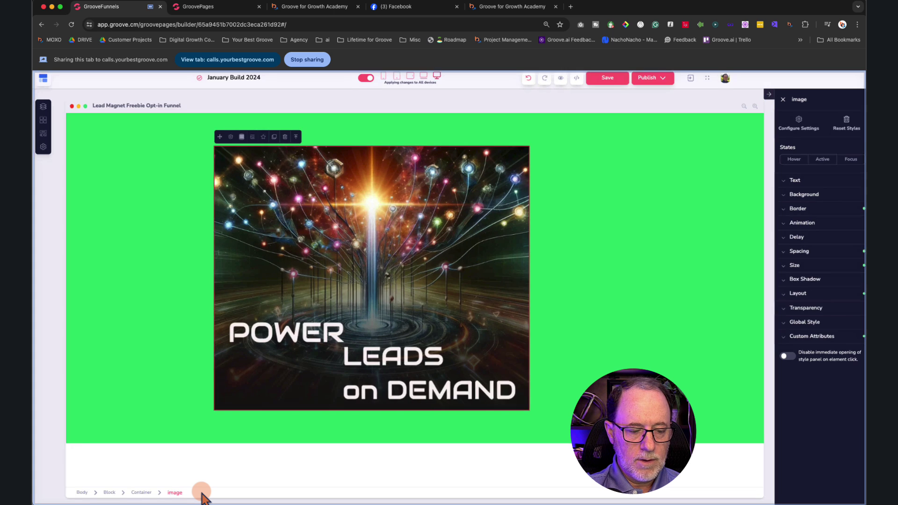
scroll(201, 492, "down", 3)
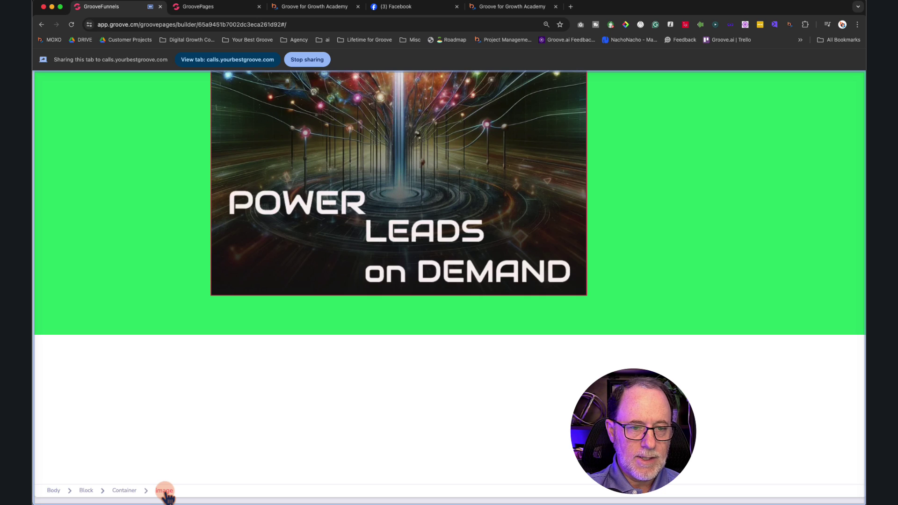
left_click(127, 492)
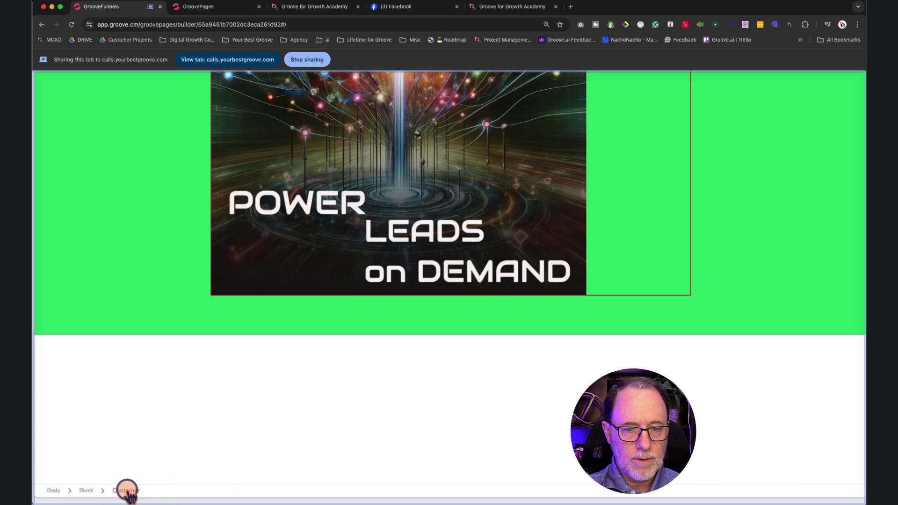
left_click(790, 296)
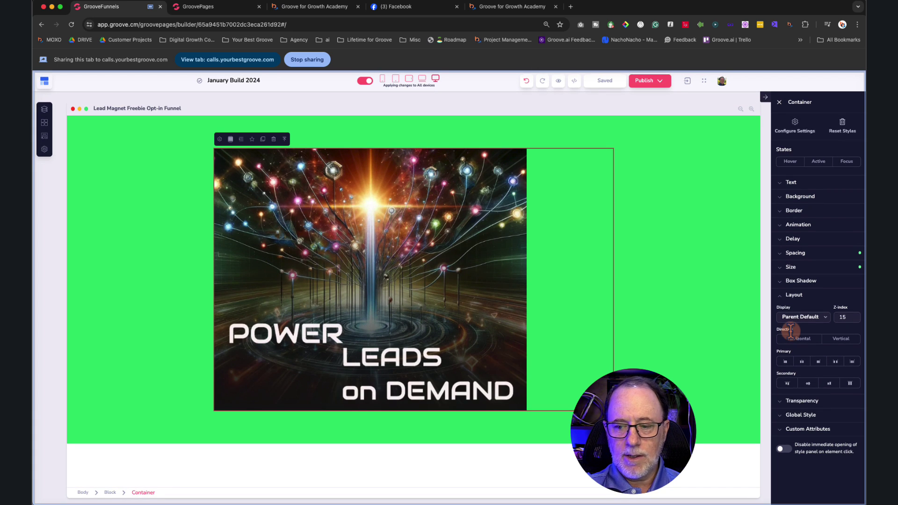
left_click(841, 339)
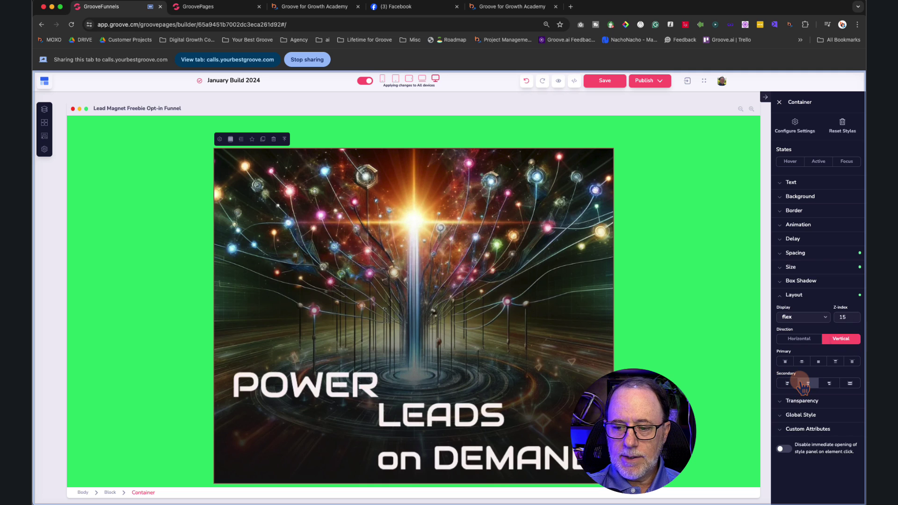
left_click(808, 384)
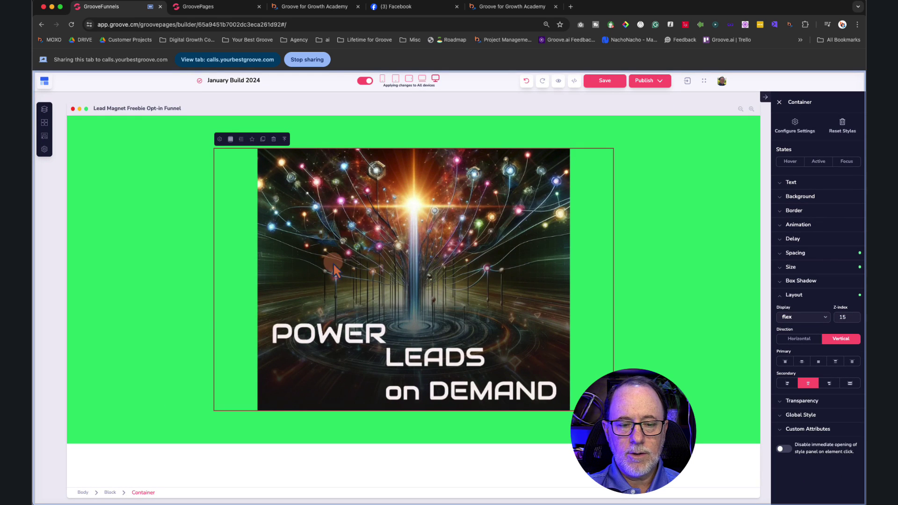
Check the centered image in the phone preview and return to the desktop preview
left_click(382, 79)
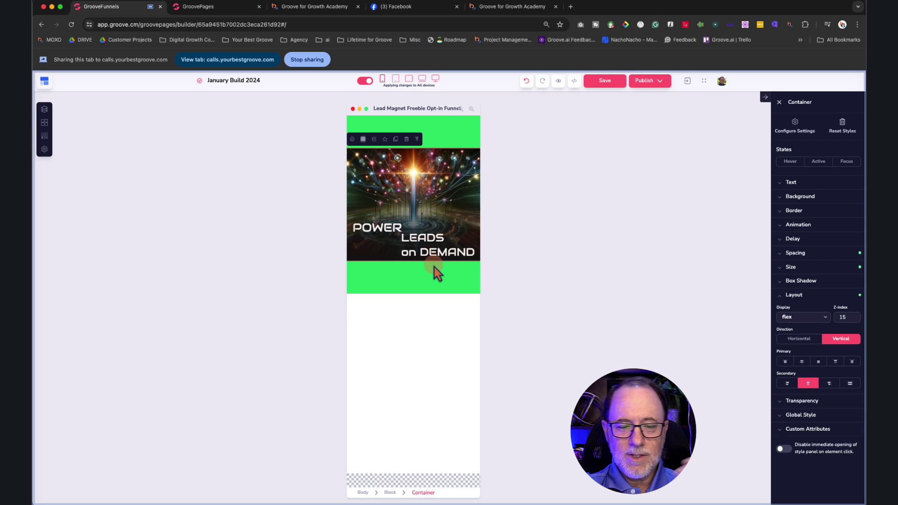
scroll(434, 268, "down", 3)
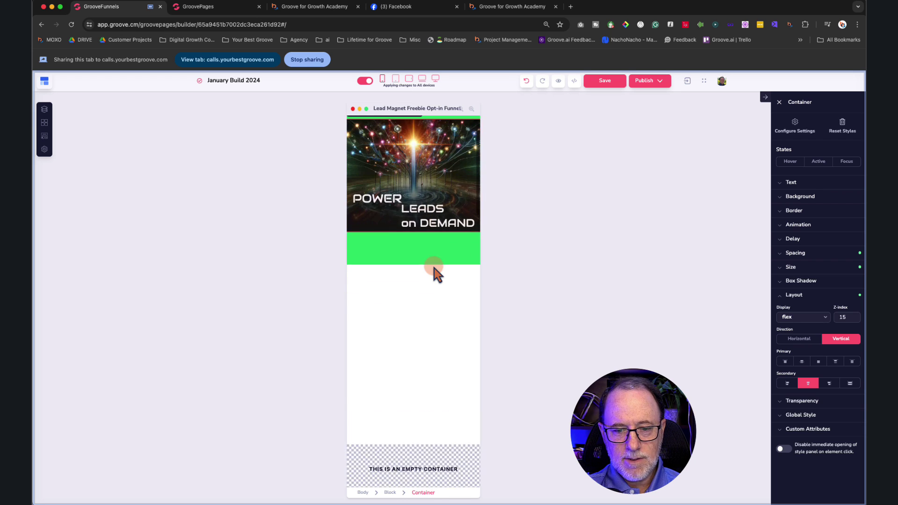
scroll(435, 269, "up", 3)
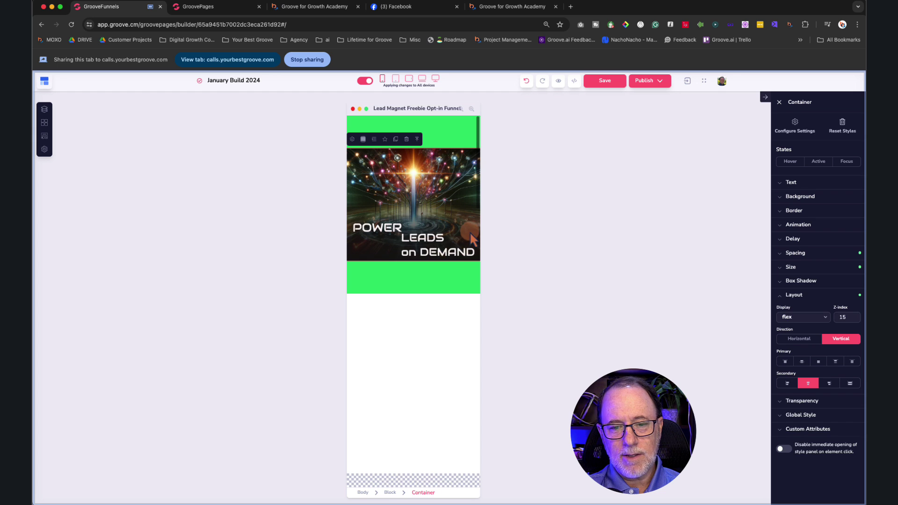
left_click(435, 79)
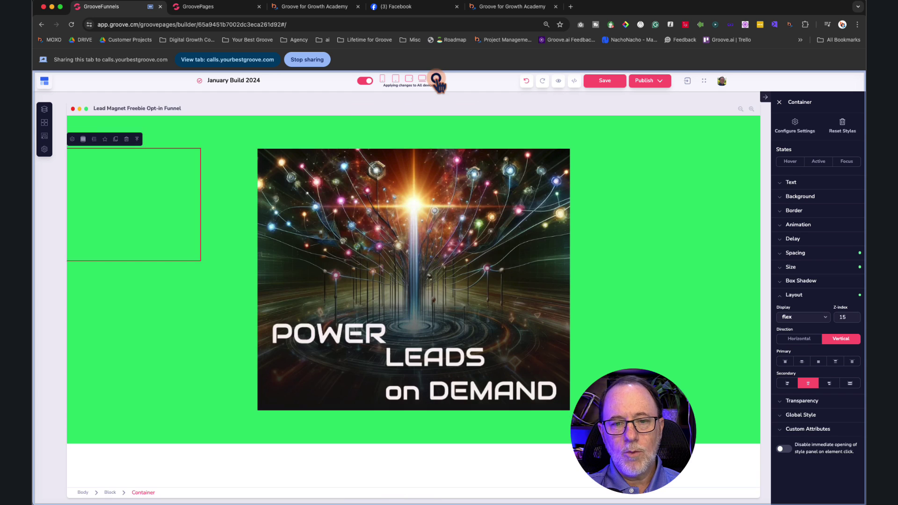
Set the left and right padding of the green block to 10
left_click(156, 239)
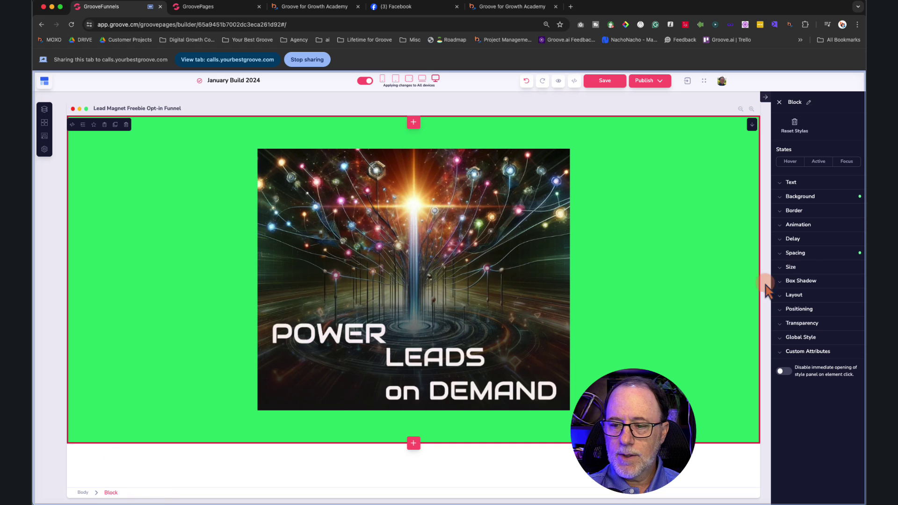
left_click(796, 253)
left_click(800, 294)
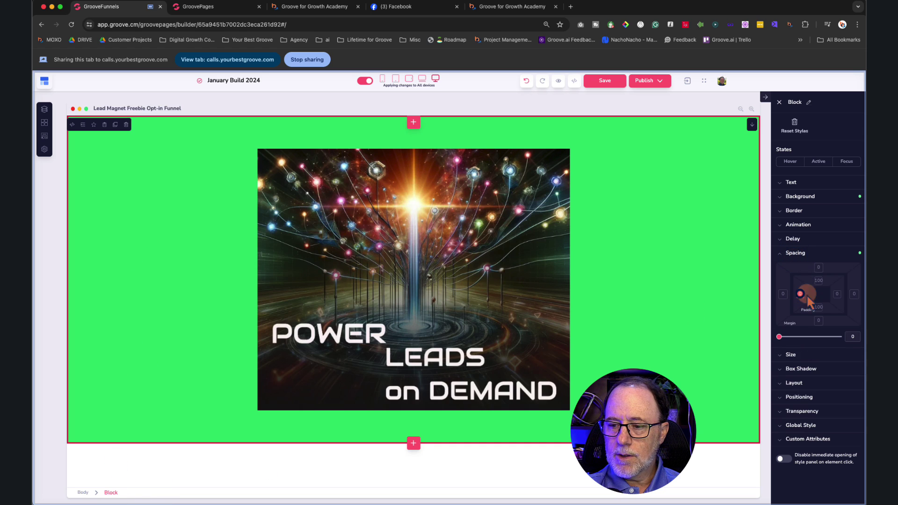
left_click(838, 294)
left_click(852, 335)
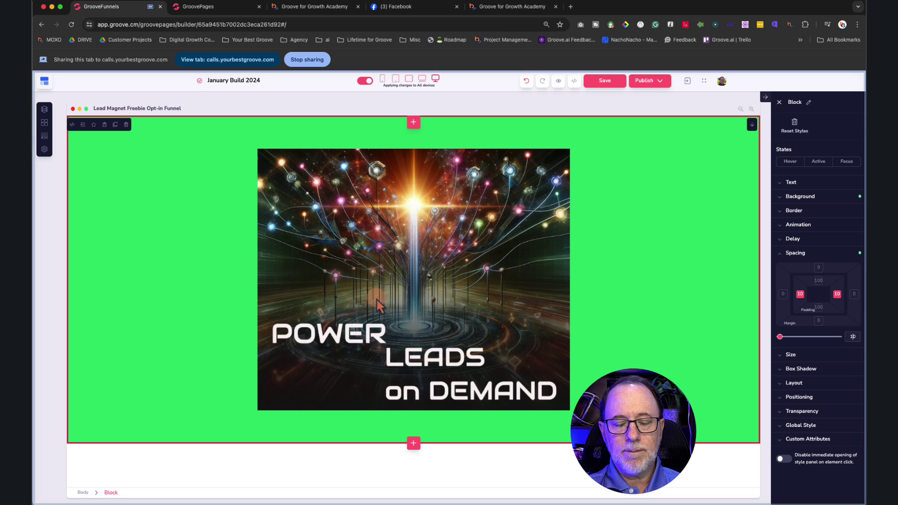
Check the block's side padding around the image in the phone preview, and return to the desktop preview with the green block selected
left_click(383, 79)
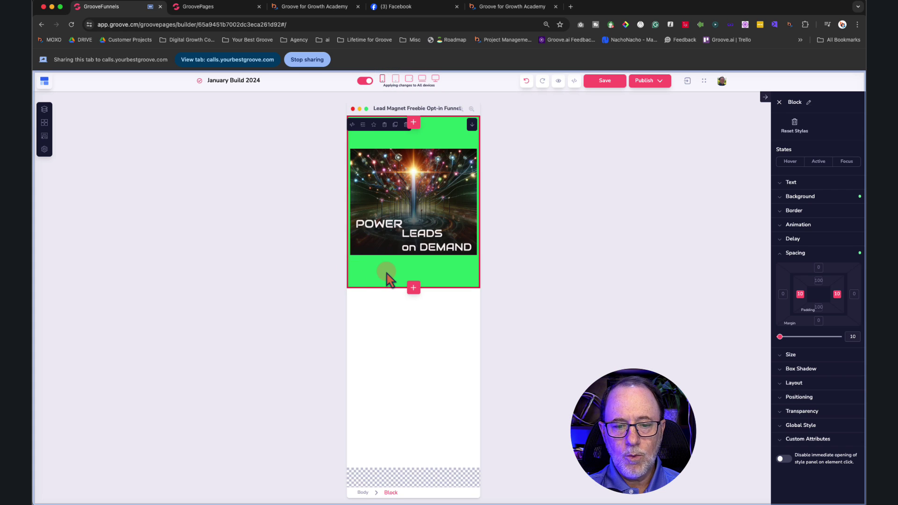
left_click(388, 305)
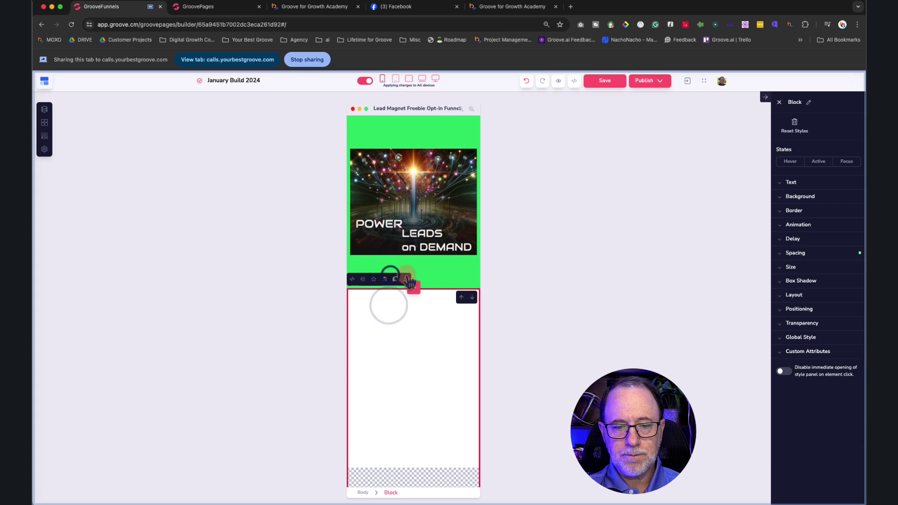
left_click(440, 271)
left_click(435, 78)
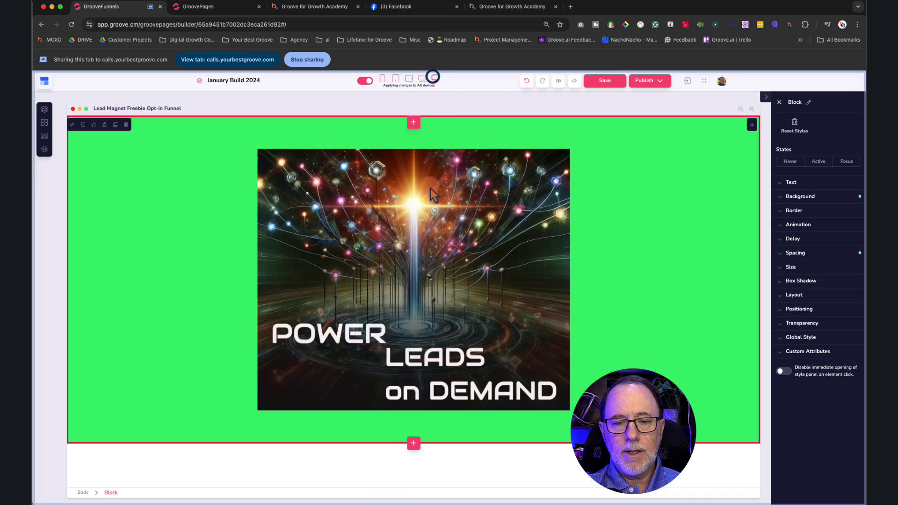
Review the spacing values of the green block and of the image inside it
left_click(782, 253)
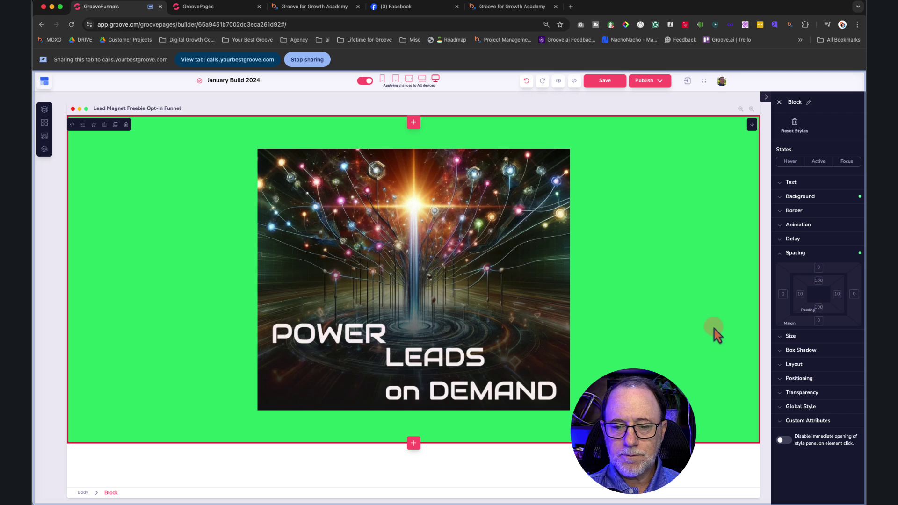
left_click(553, 304)
left_click(799, 254)
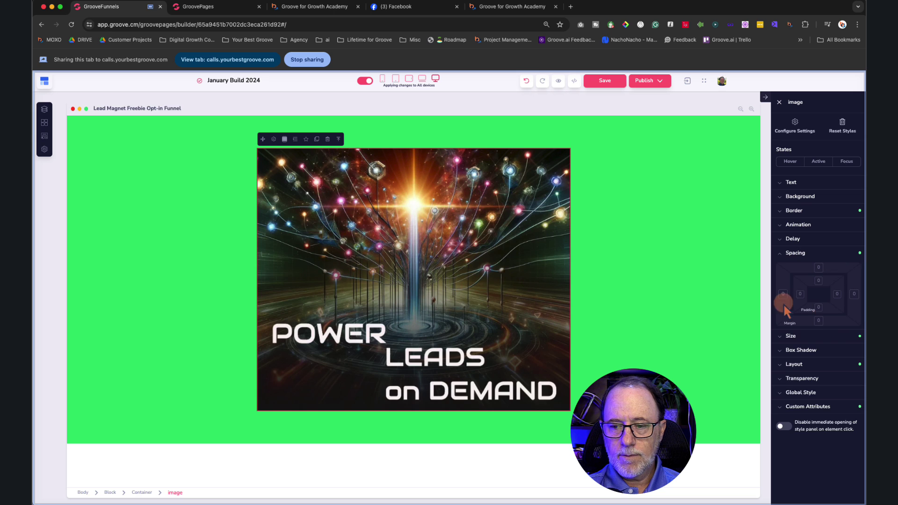
left_click(792, 254)
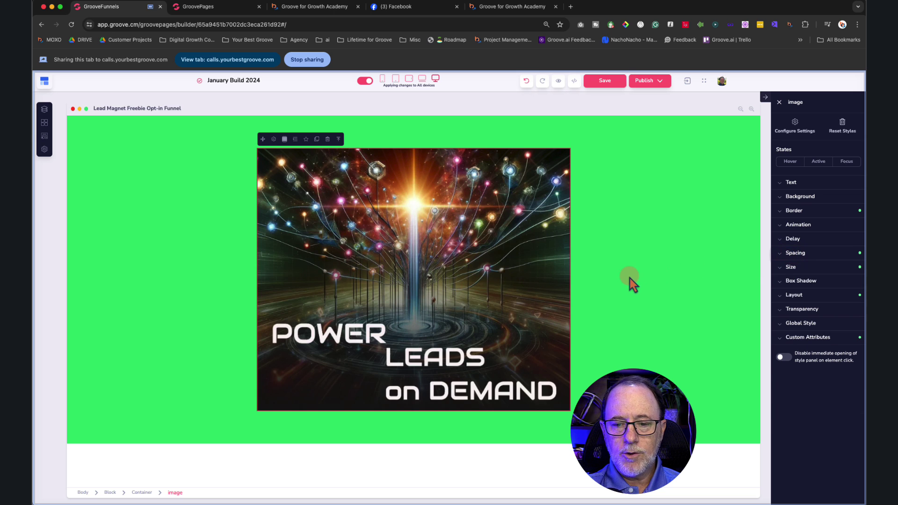
Select the container holding the image and compare its fit across the smaller device previews before returning to desktop
left_click(142, 492)
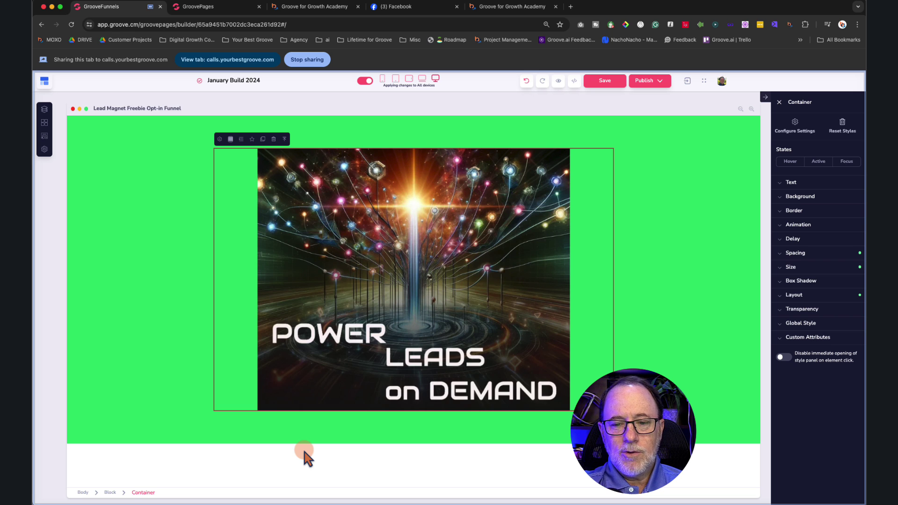
left_click(422, 79)
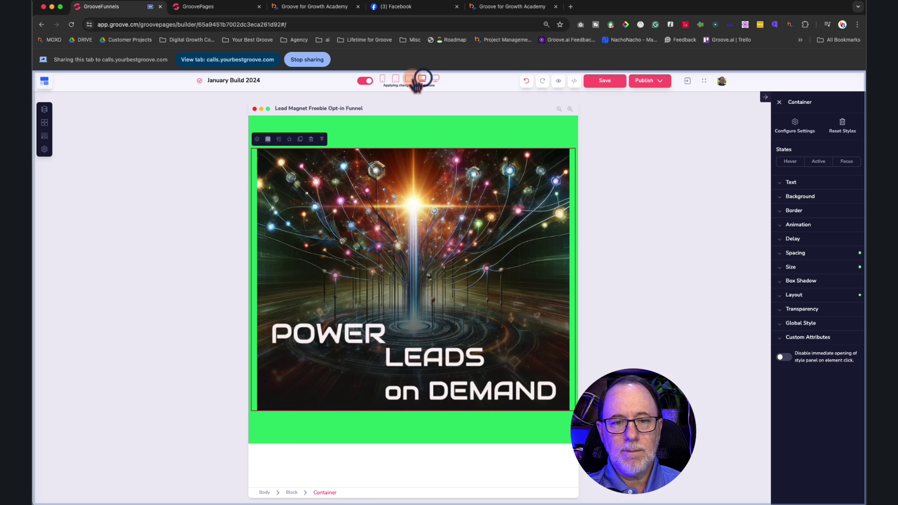
left_click(409, 78)
left_click(396, 79)
left_click(383, 79)
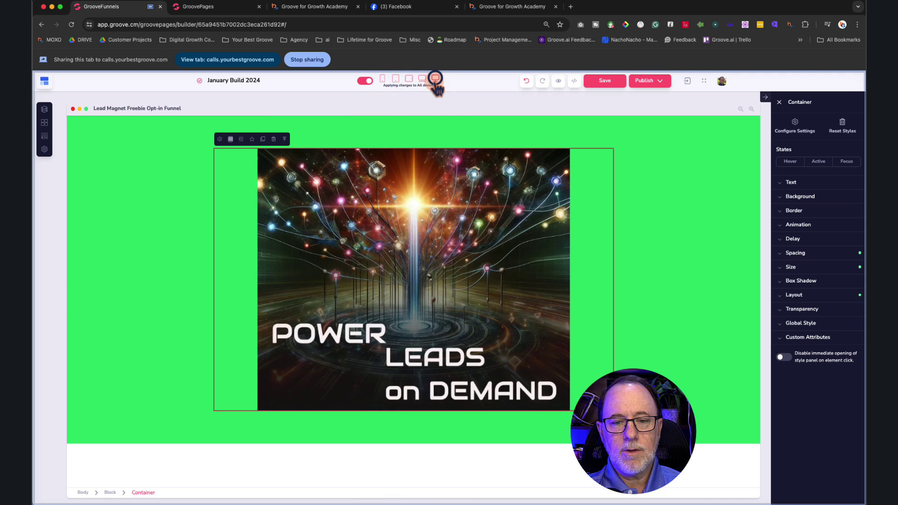
left_click(436, 79)
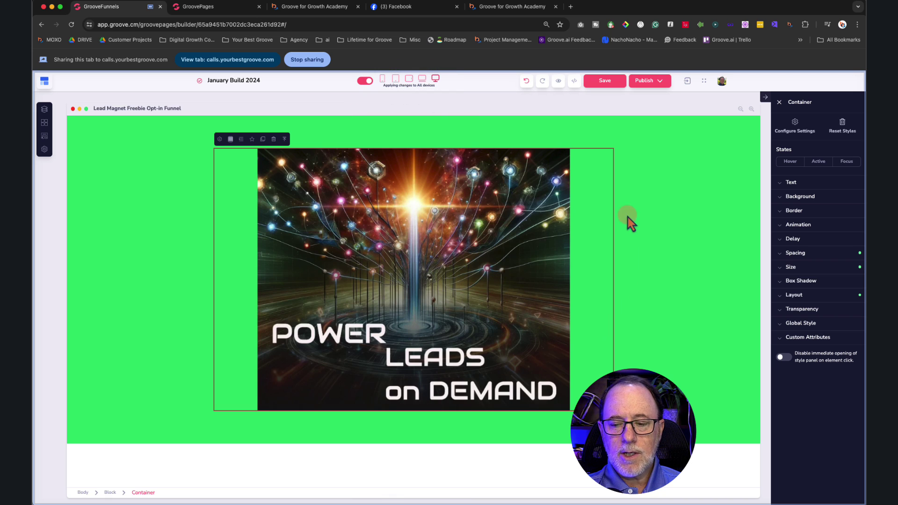
Review the direction and secondary alignment in the image container's layout settings
left_click(599, 313)
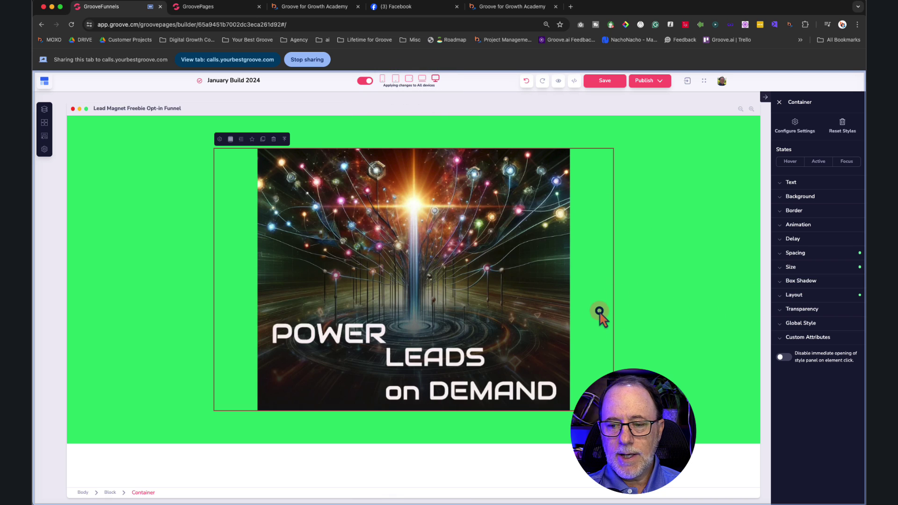
left_click(805, 296)
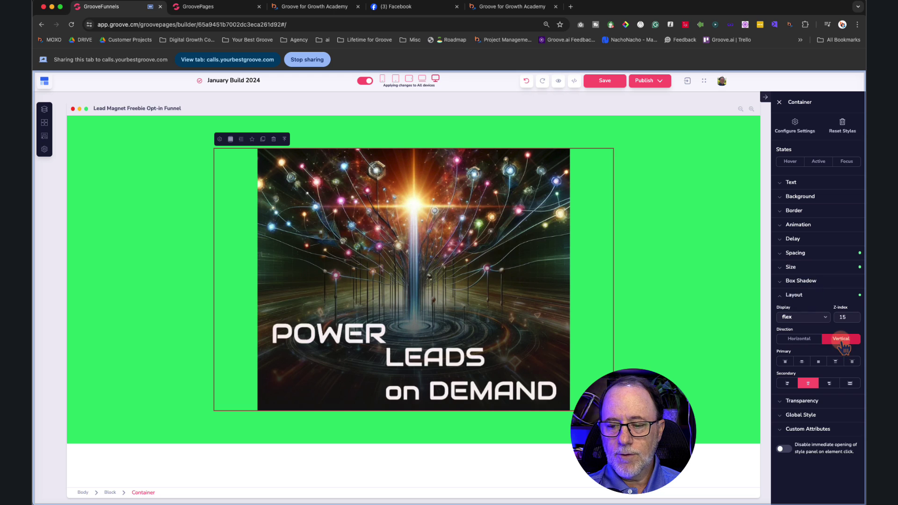
left_click(808, 383)
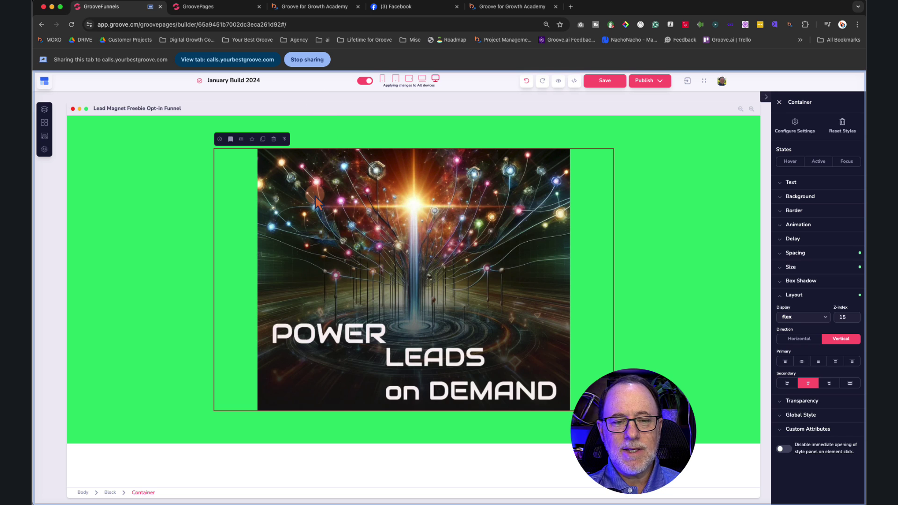
Duplicate the image inside its container
left_click(336, 227)
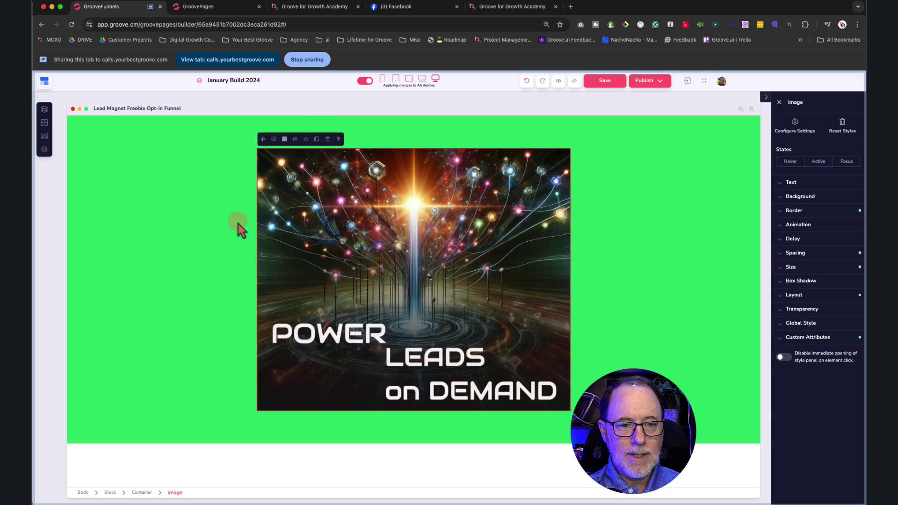
left_click(236, 222)
left_click(328, 178)
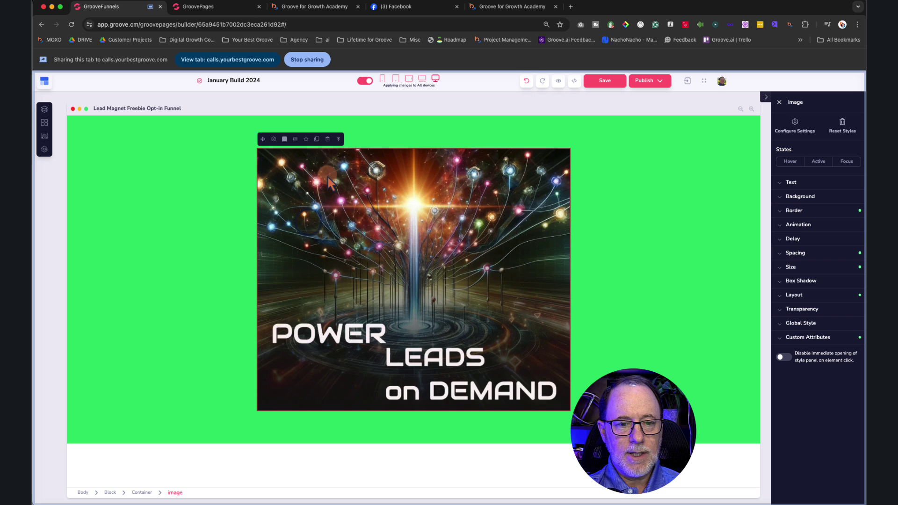
left_click(317, 139)
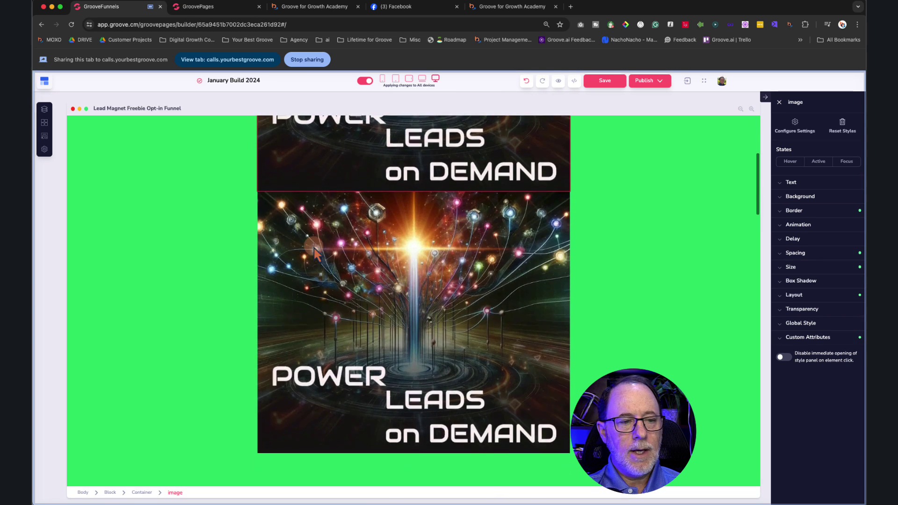
Add a heading element between the two images in the container
left_click(44, 136)
left_click_drag(136, 249, 500, 195)
left_click(498, 190)
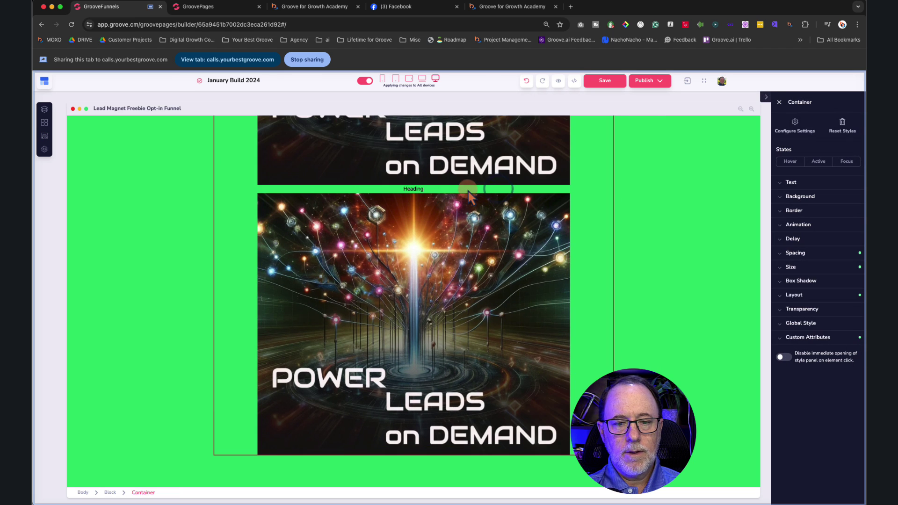
Set the container's text size to 78 to enlarge the heading
double_click(451, 189)
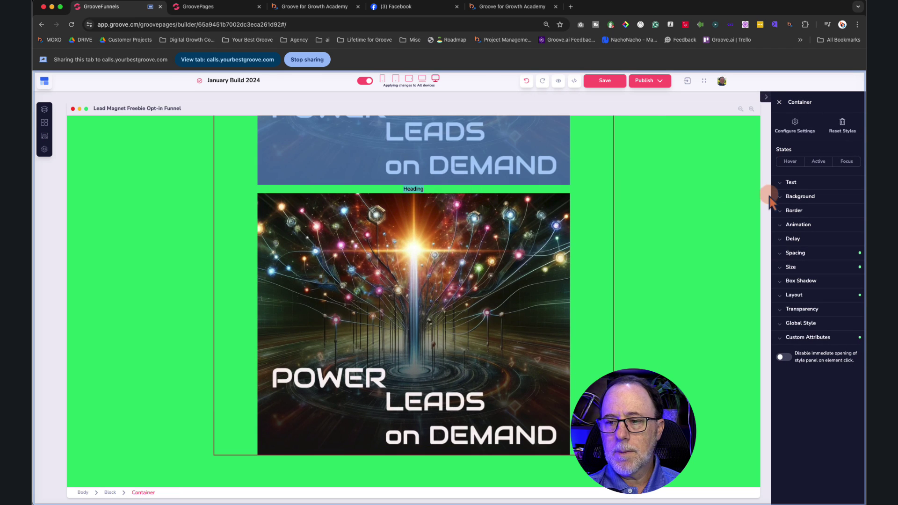
left_click(785, 183)
left_click_drag(788, 258, 827, 264)
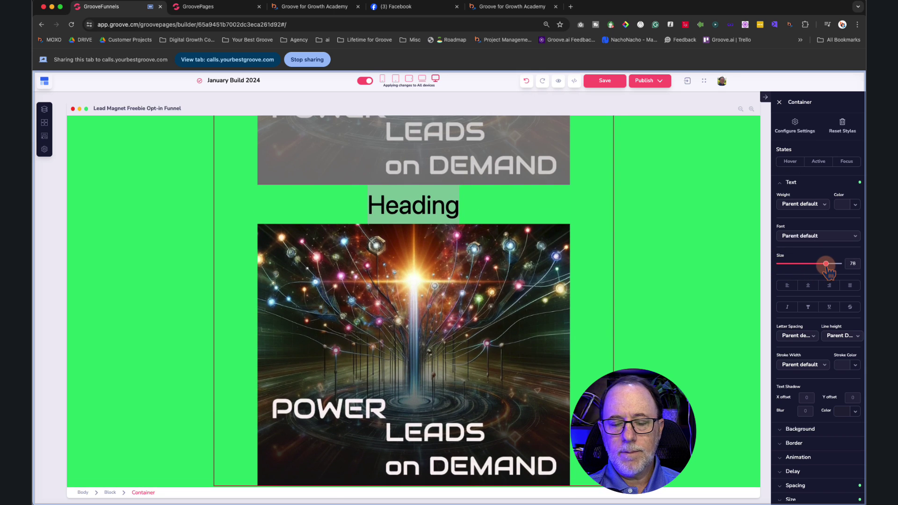
Examine the gaps between the heading and the images above and below it, selecting each element in turn
scroll(595, 202, "up", 4)
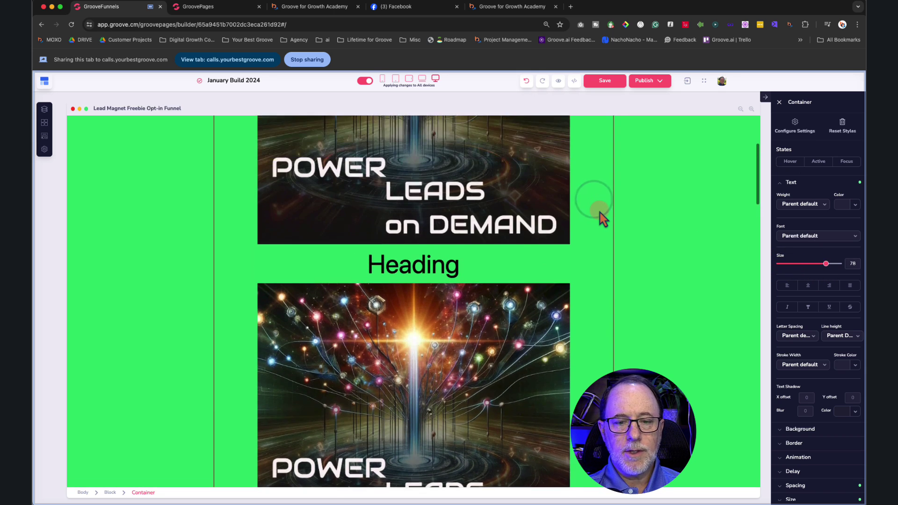
scroll(601, 218, "up", 3)
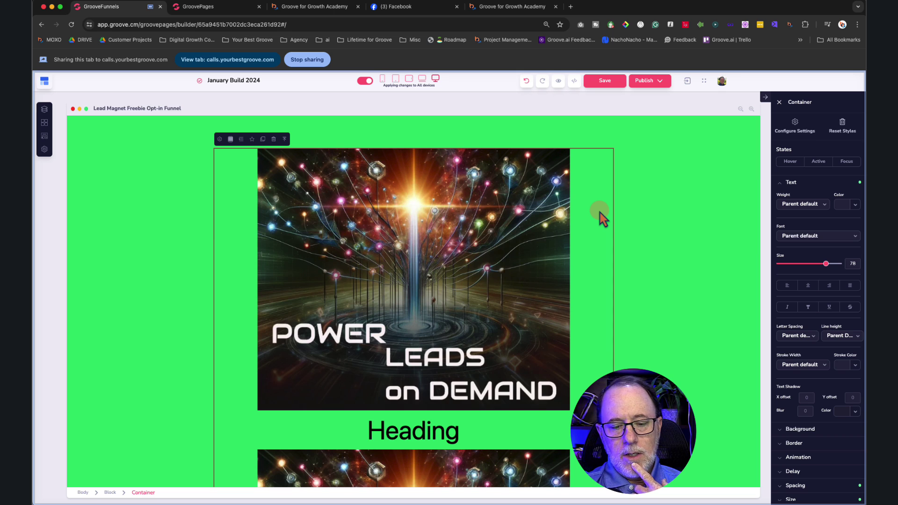
scroll(600, 213, "down", 5)
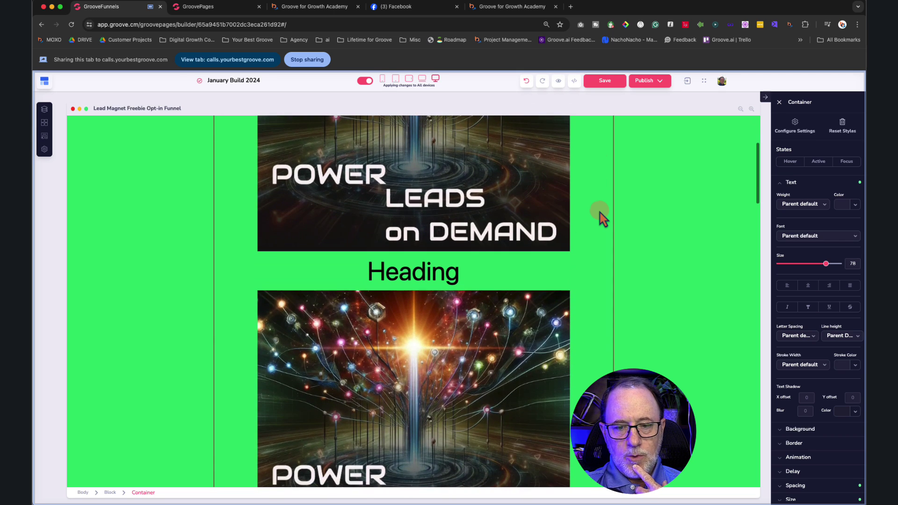
left_click(545, 226)
left_click(418, 274)
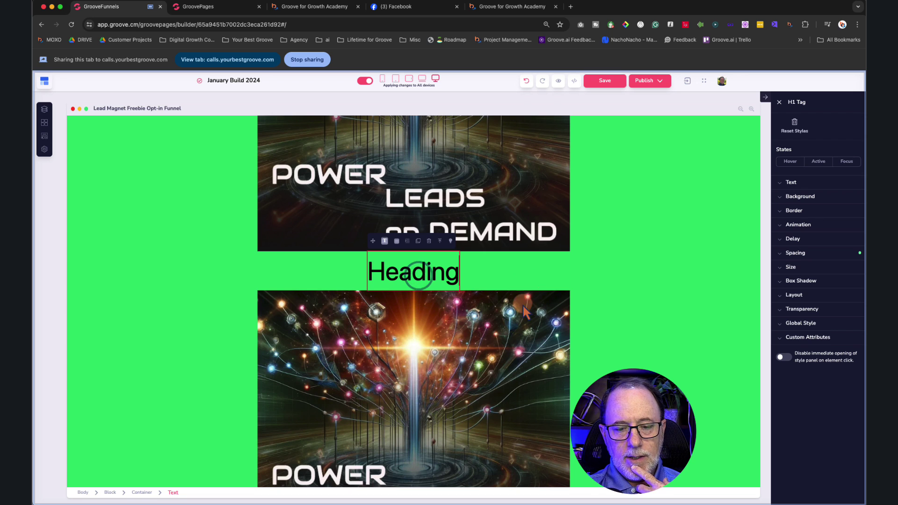
left_click(491, 303)
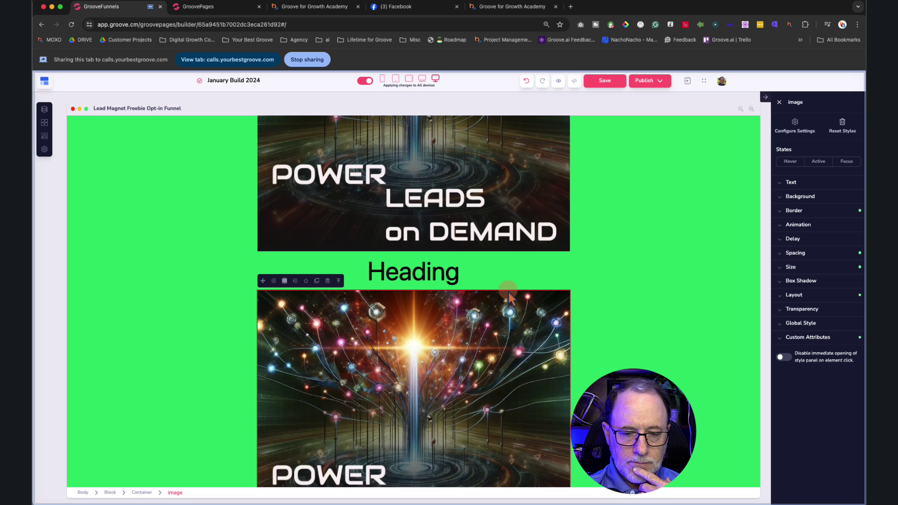
Try adjusting the top and bottom padding of the heading together, leaving both at 0
left_click(424, 273)
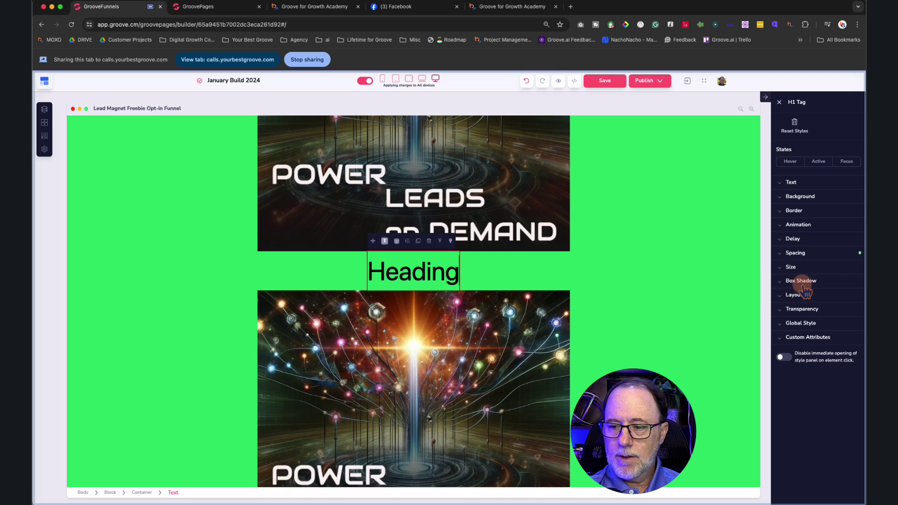
left_click(798, 252)
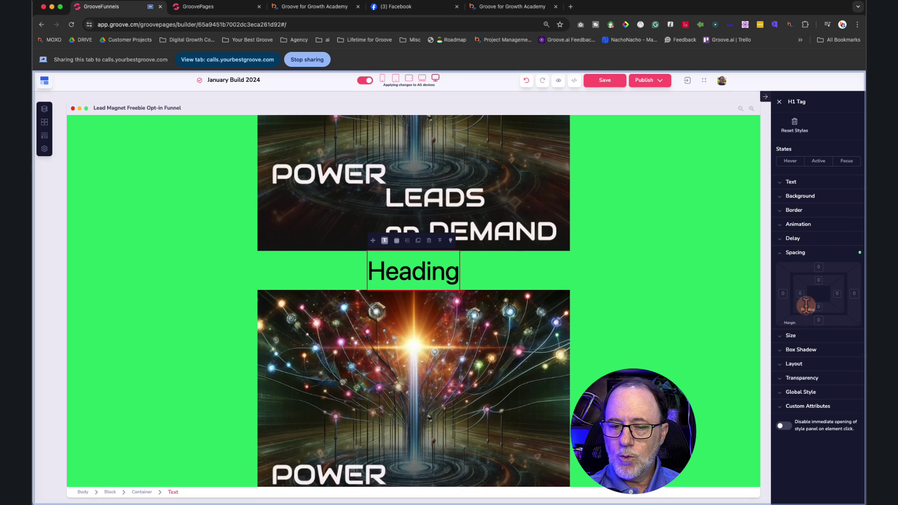
left_click(826, 286)
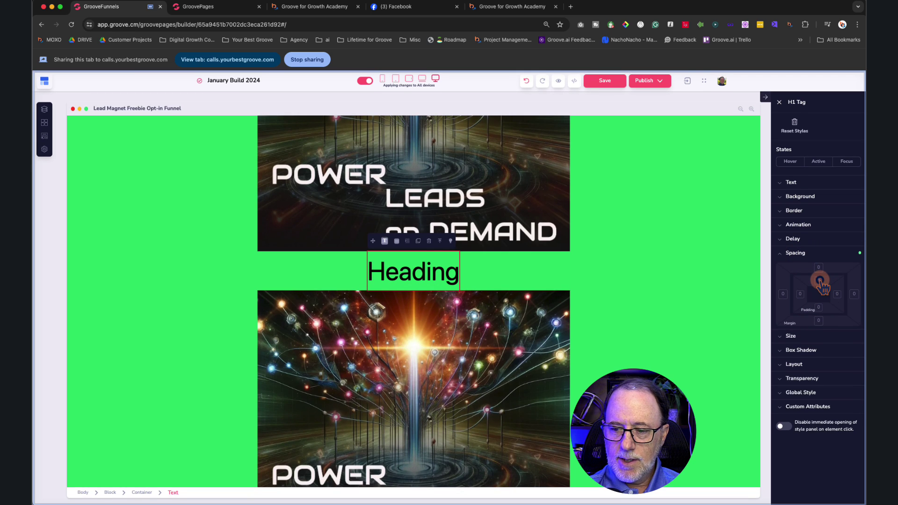
left_click(818, 311)
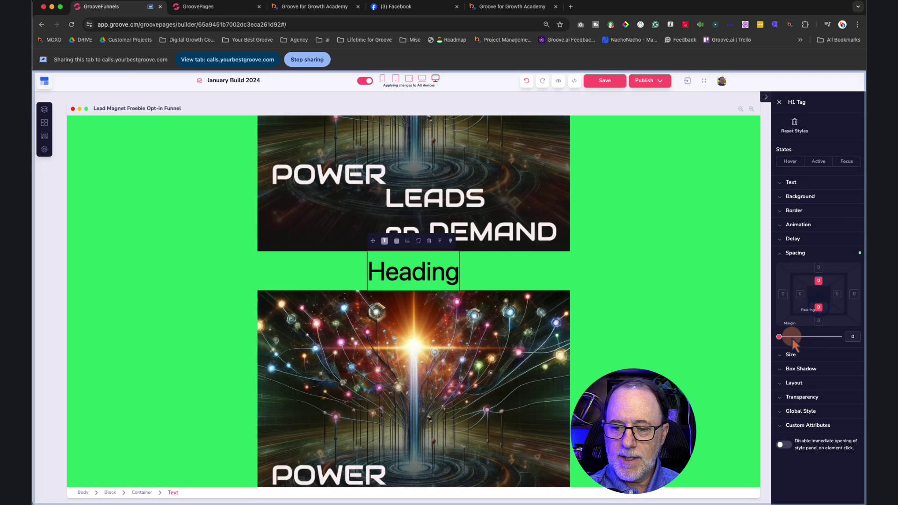
mouse_move(779, 337)
left_mouse_down()
mouse_move(806, 337)
mouse_move(772, 337)
left_mouse_up()
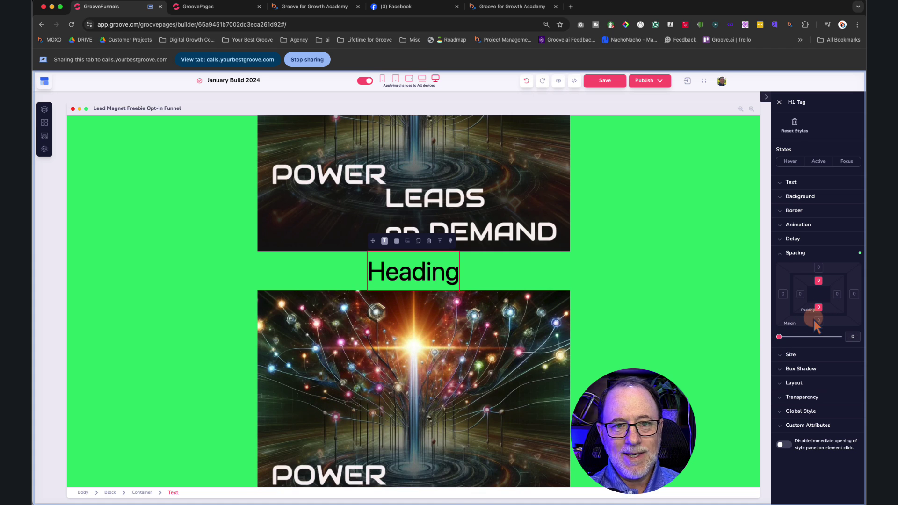
Try a top and bottom padding of 107 on the upper image, and reset both to 0
left_click(561, 241)
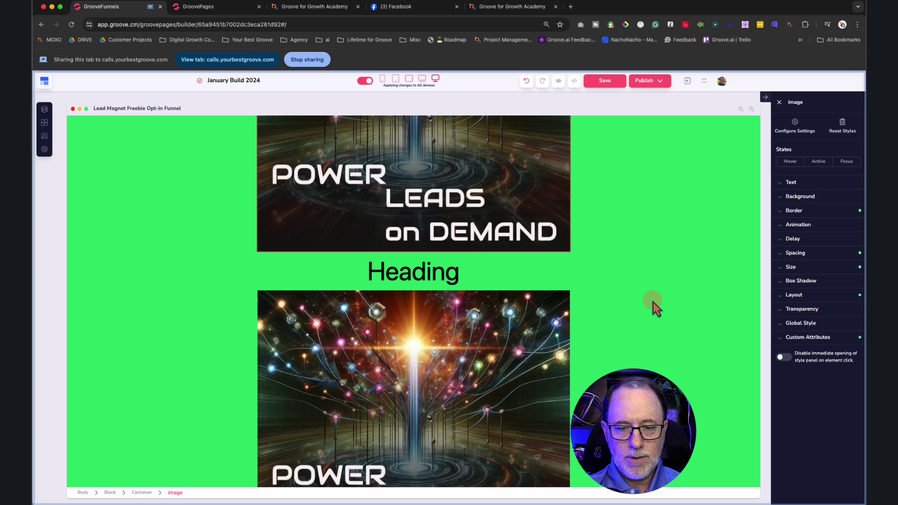
left_click(633, 203)
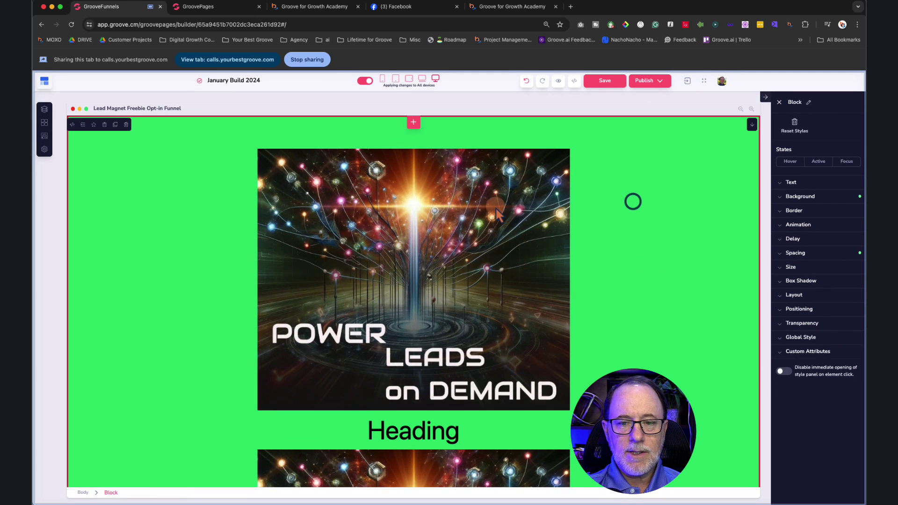
left_click(496, 209)
scroll(669, 324, "down", 3)
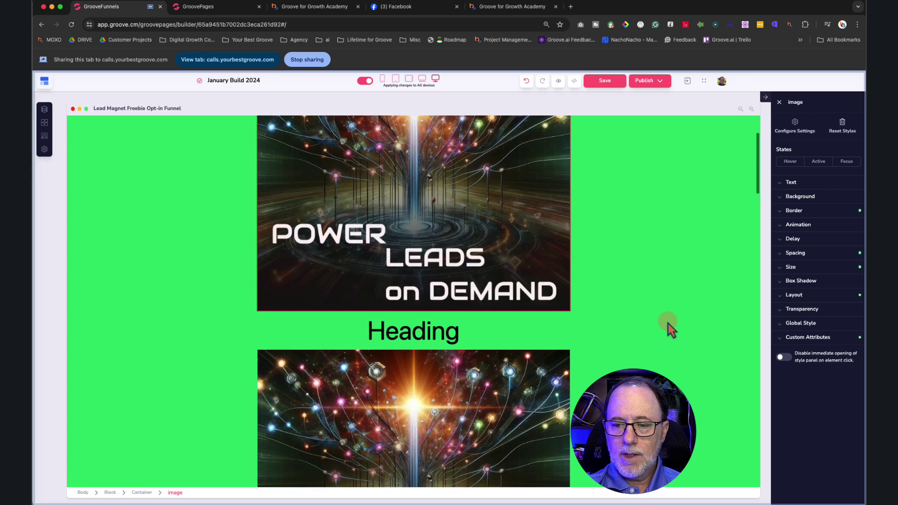
left_click(794, 253)
scroll(718, 347, "down", 1)
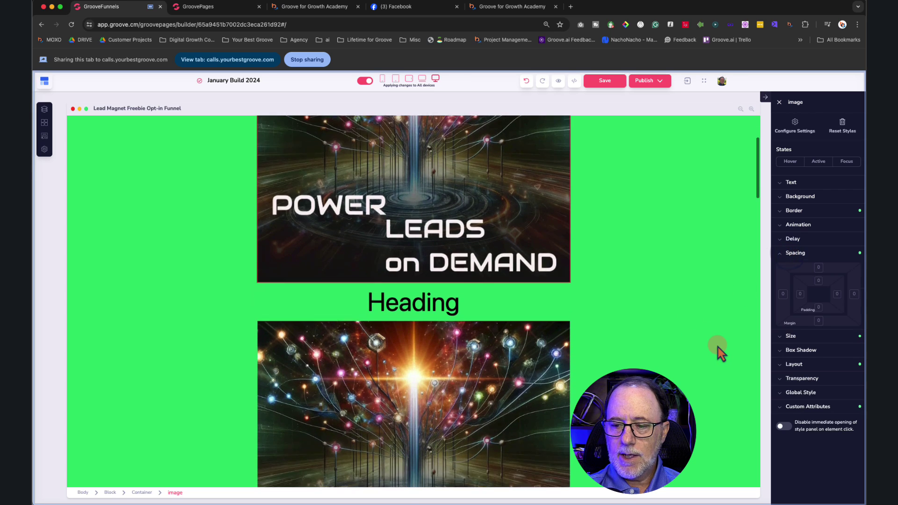
left_click(818, 308)
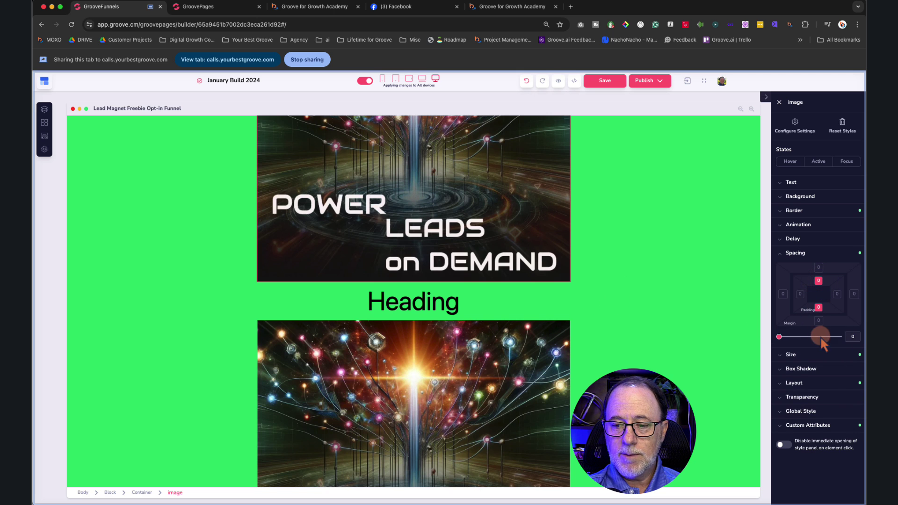
left_click_drag(780, 338, 786, 338)
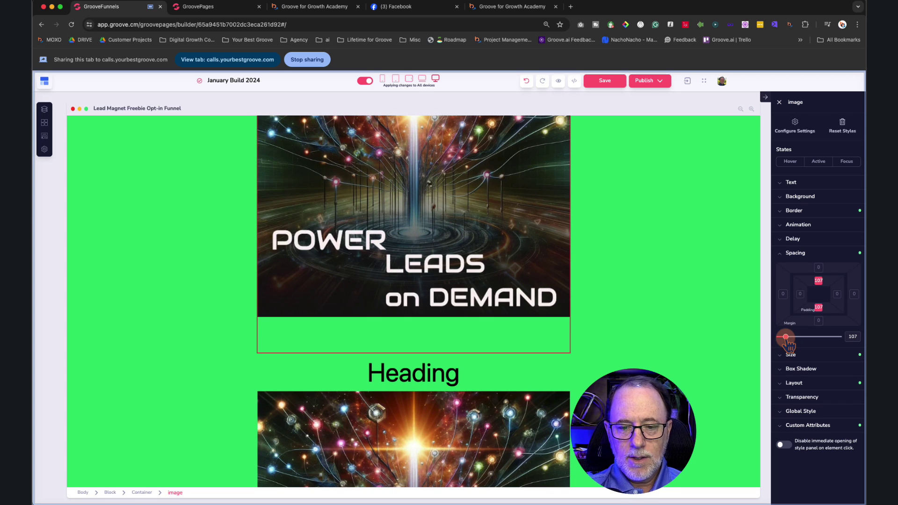
mouse_move(786, 338)
left_mouse_down()
mouse_move(801, 338)
mouse_move(769, 337)
left_mouse_up()
Set the upper image's bottom margin to 20 to add space above the heading
left_click(819, 320)
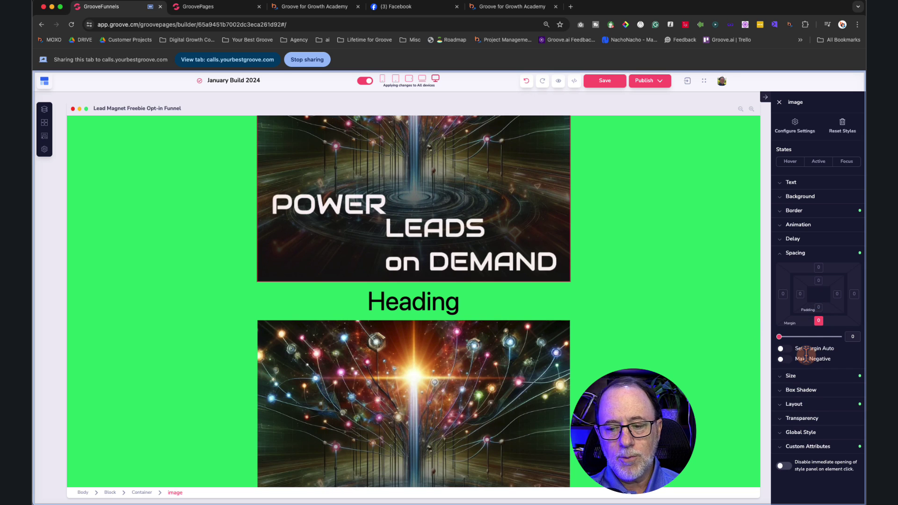
mouse_move(781, 338)
left_mouse_down()
mouse_move(794, 338)
mouse_move(782, 337)
left_mouse_up()
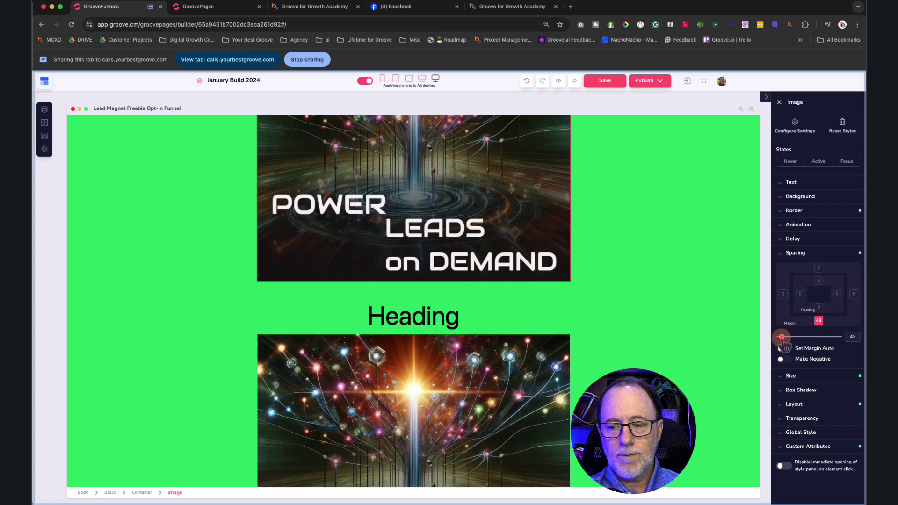
double_click(853, 337)
type("20")
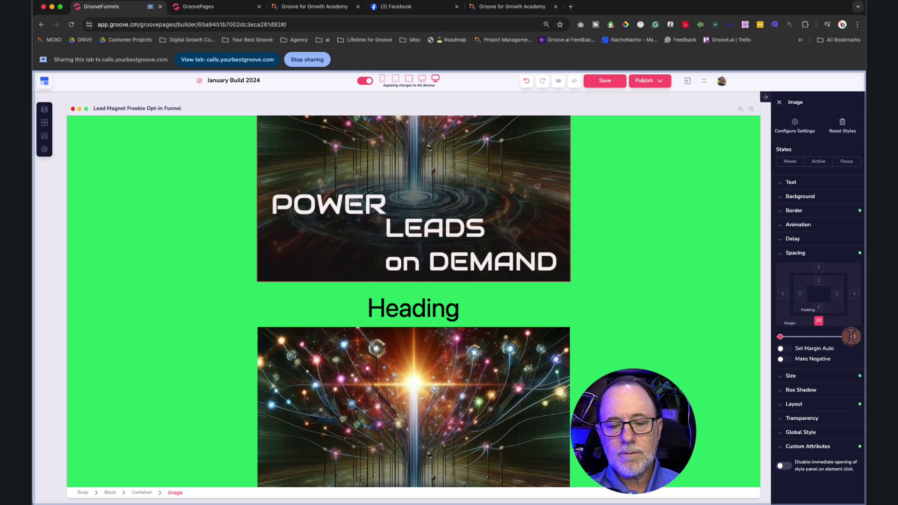
scroll(658, 369, "down", 2)
scroll(658, 369, "down", 1)
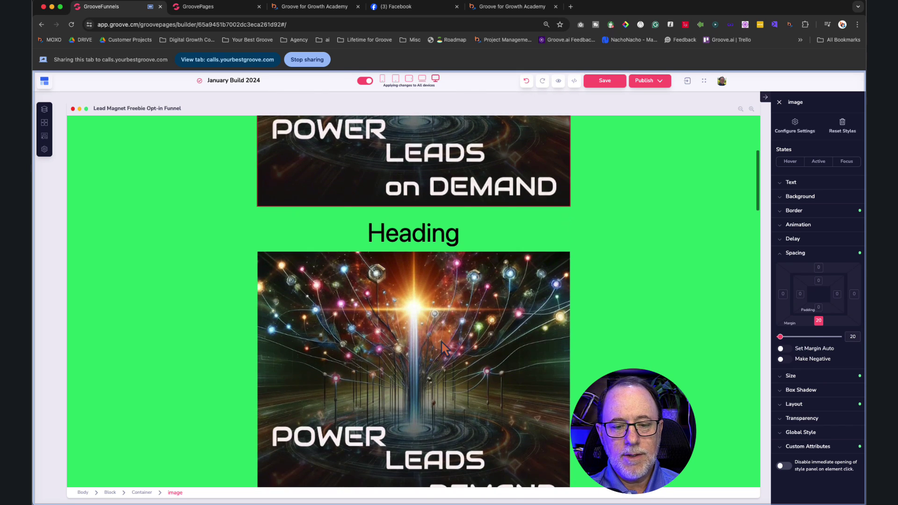
Set the heading's bottom margin to 20 to add matching space above the lower image, and select the surrounding block
left_click(441, 341)
scroll(441, 341, "down", 1)
left_click(418, 227)
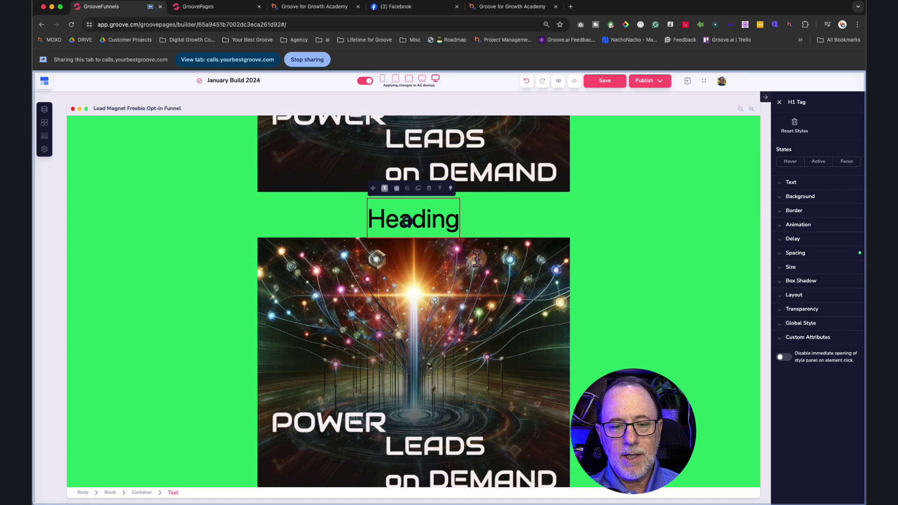
left_click(797, 253)
left_click(818, 322)
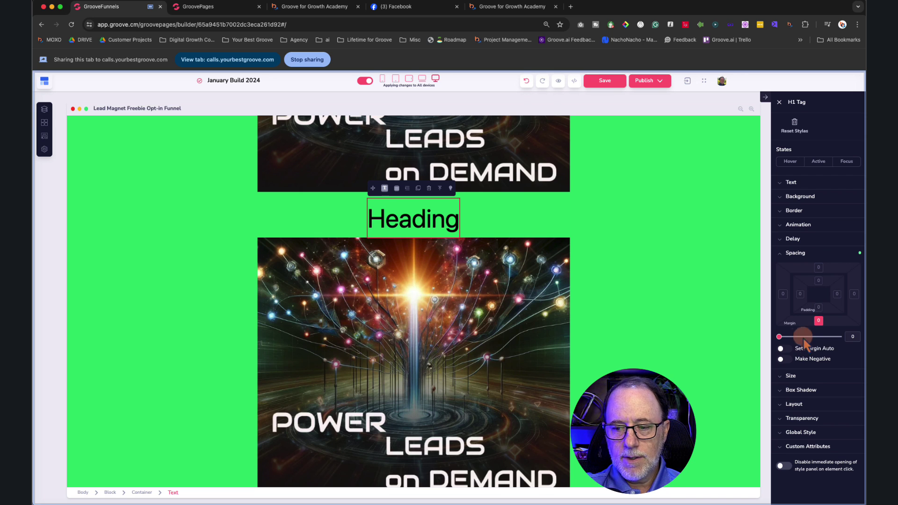
left_click(850, 337)
type("2")
left_click(787, 333)
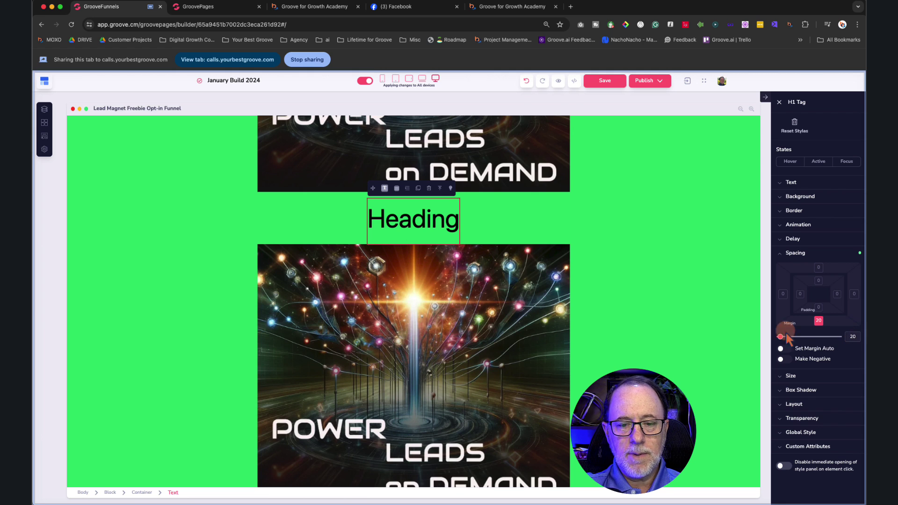
left_click(654, 323)
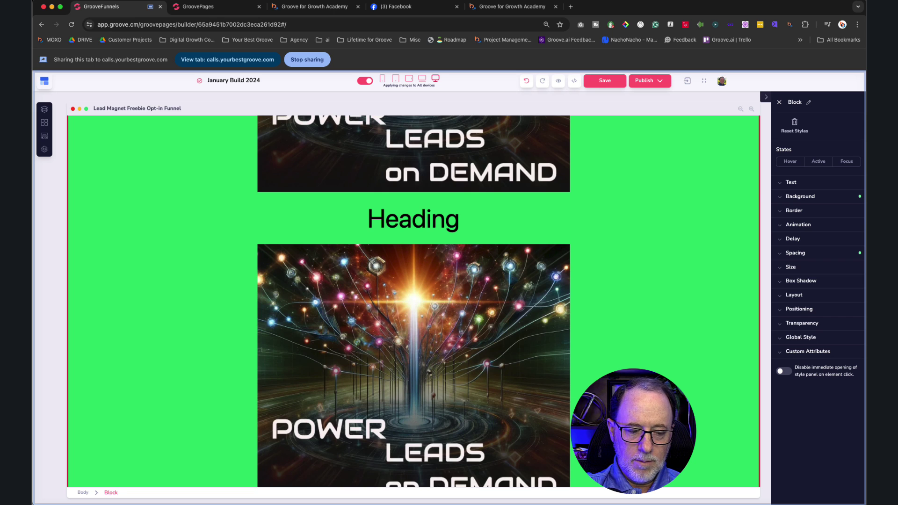
Switch to the webinar window and read the attendees' latest open messages in the Q&A
key("super+grave")
left_click(105, 503)
left_click(105, 504)
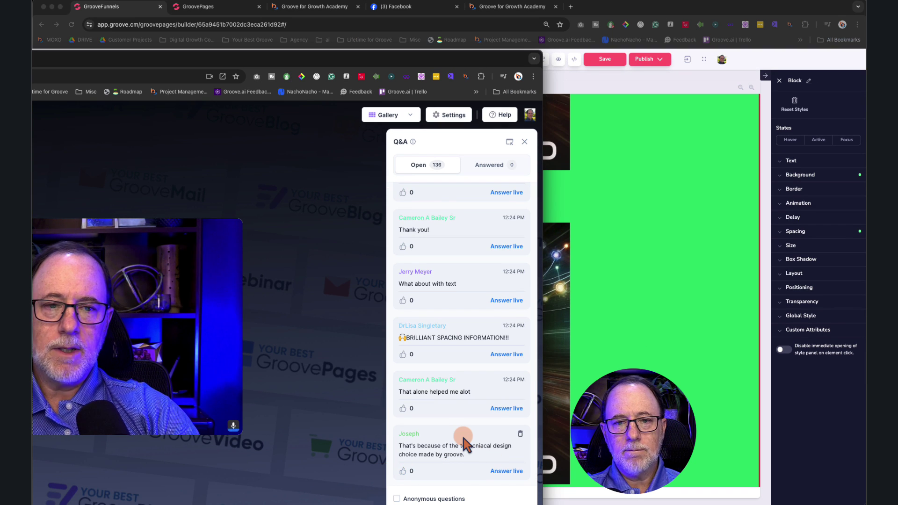
scroll(465, 442, "up", 1)
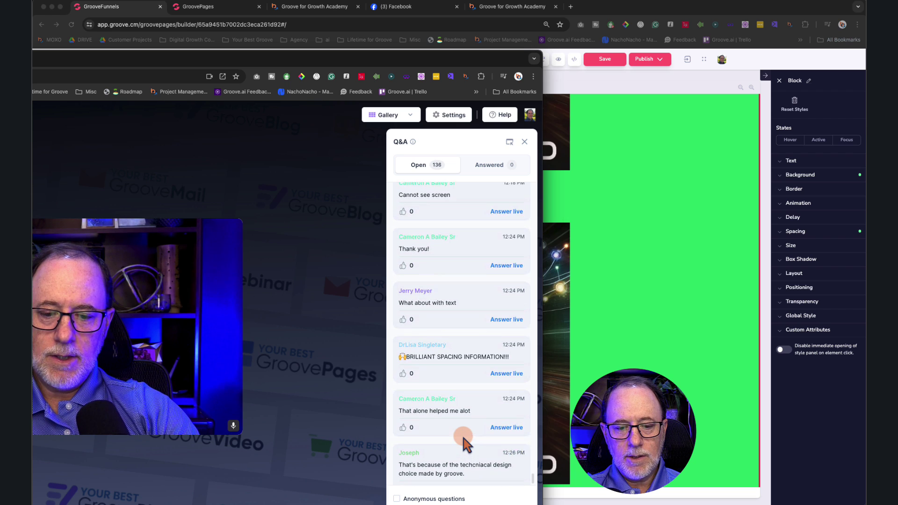